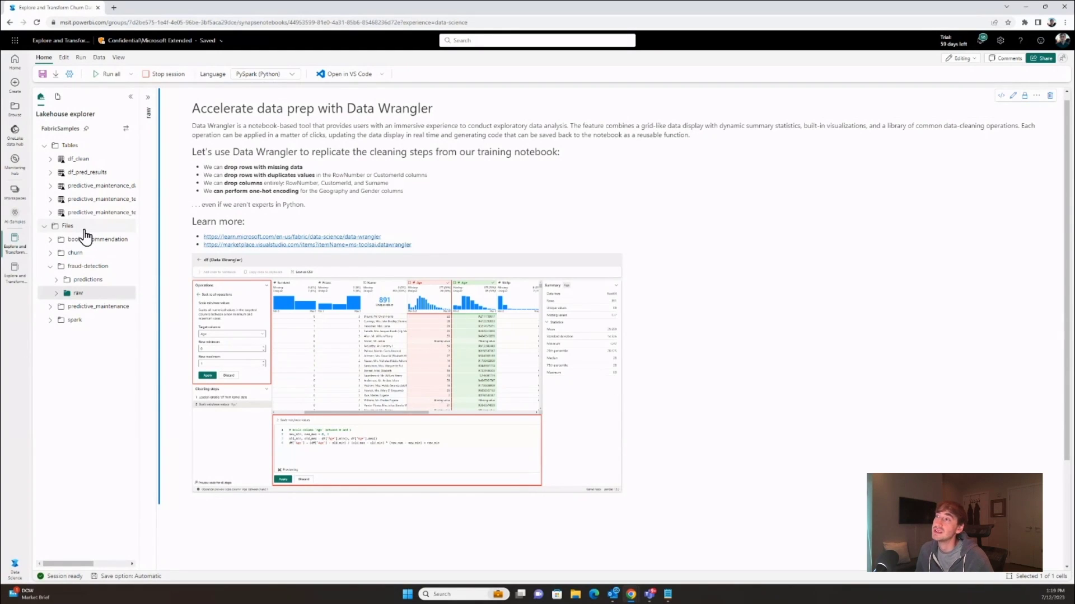
Load churn-raw.csv from the raw subfolder of churn into a new notebook cell as a pandas DataFrame
click(50, 267)
click(50, 253)
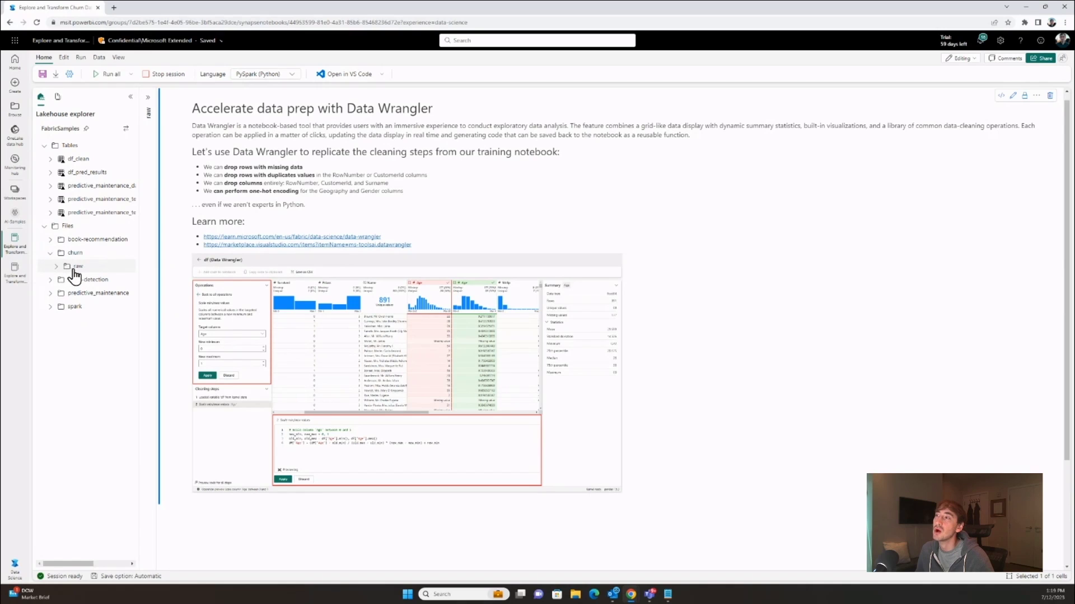
click(148, 98)
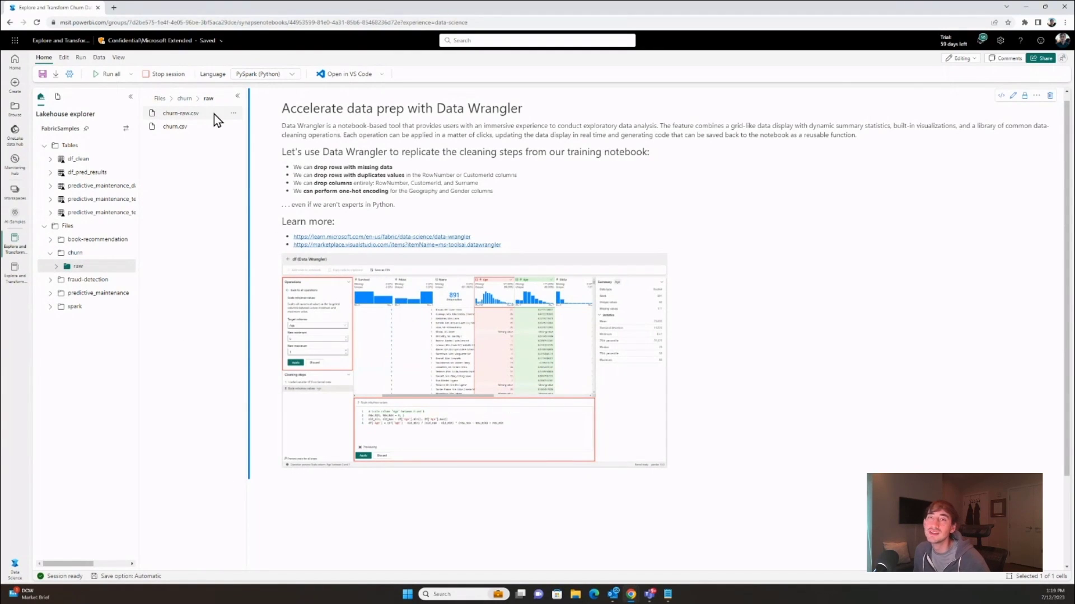
click(233, 114)
mouse_move(245, 128)
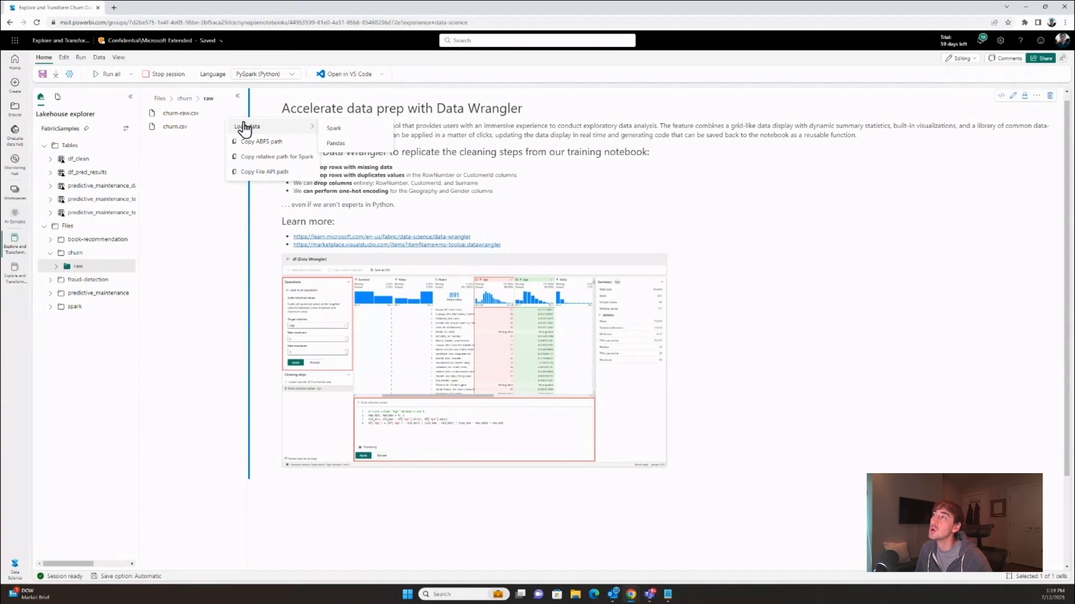
click(336, 143)
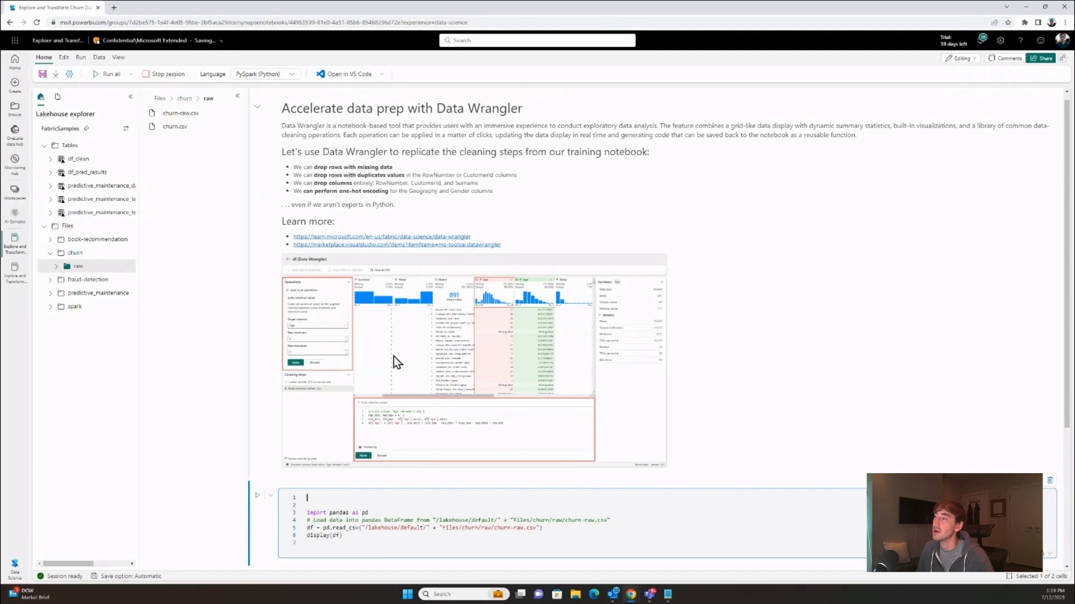
Run the new code cell to display the churn-raw.csv DataFrame as a table
click(257, 495)
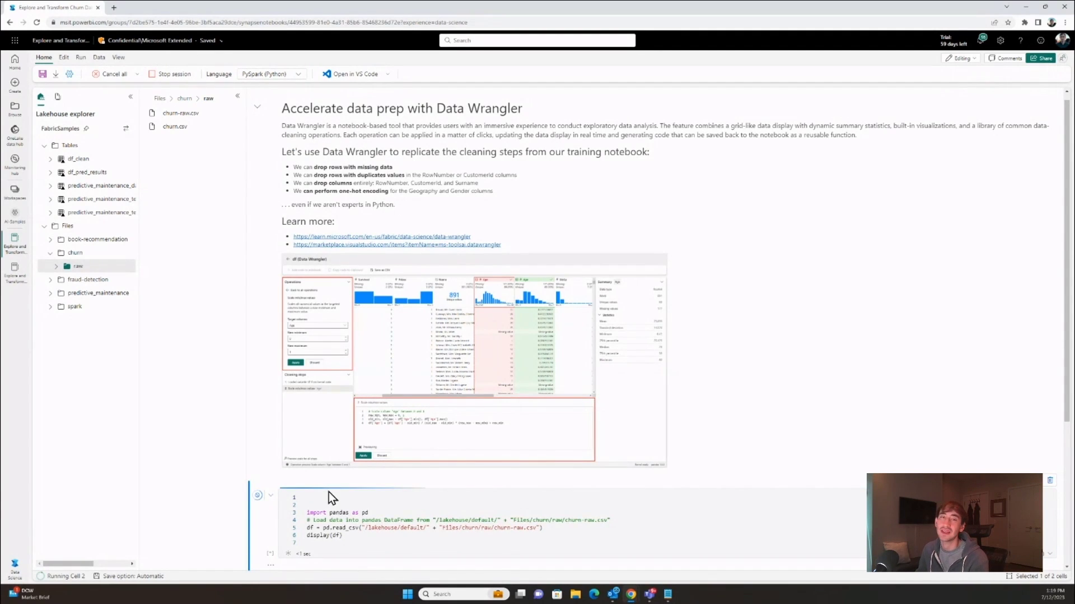
scroll(328, 490, down, 2)
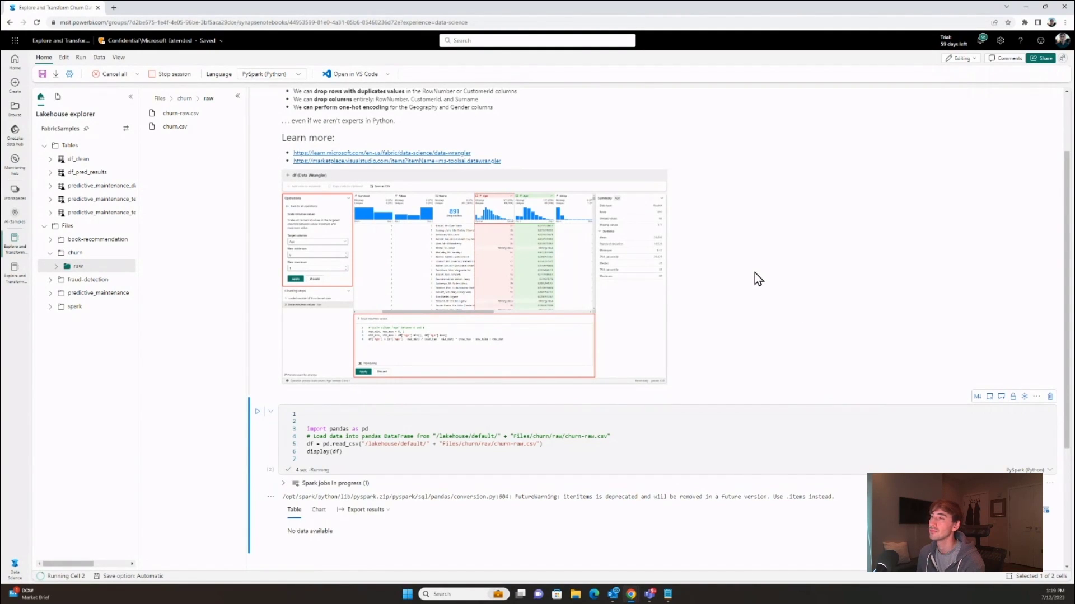
scroll(754, 273, down, 5)
Remove the empty lines above the import statement and below display(df) in the code cell
double_click(316, 219)
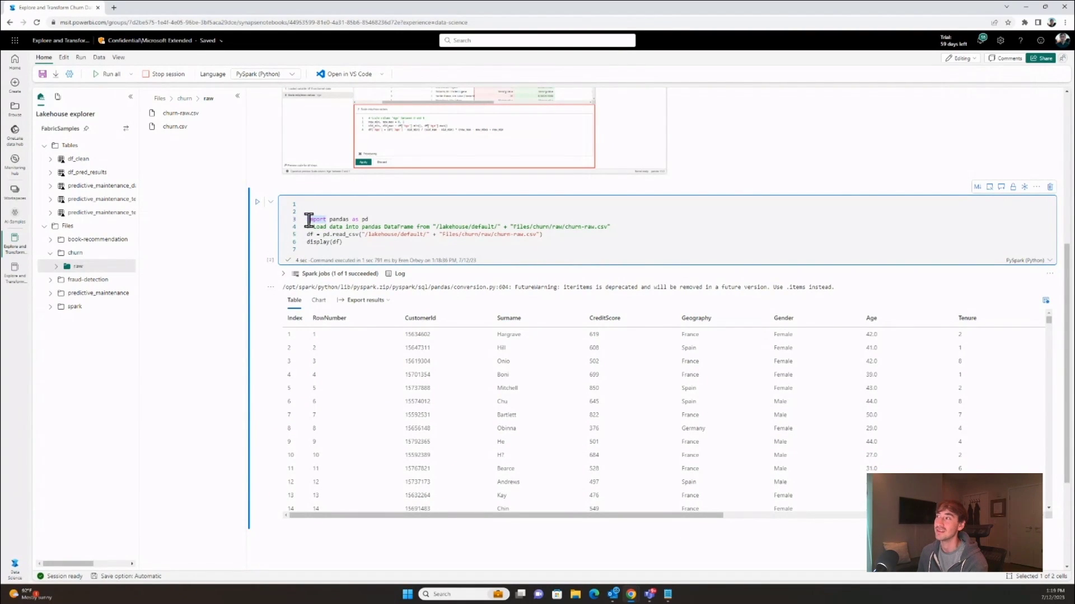
key(BackSpace)
key(BackSpace)
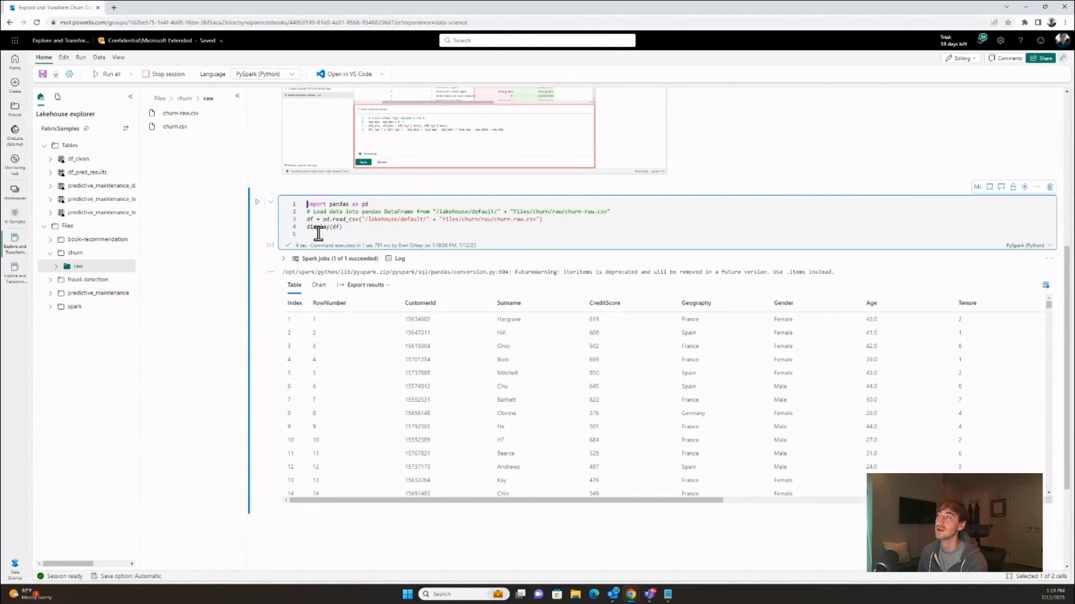
click(318, 235)
key(BackSpace)
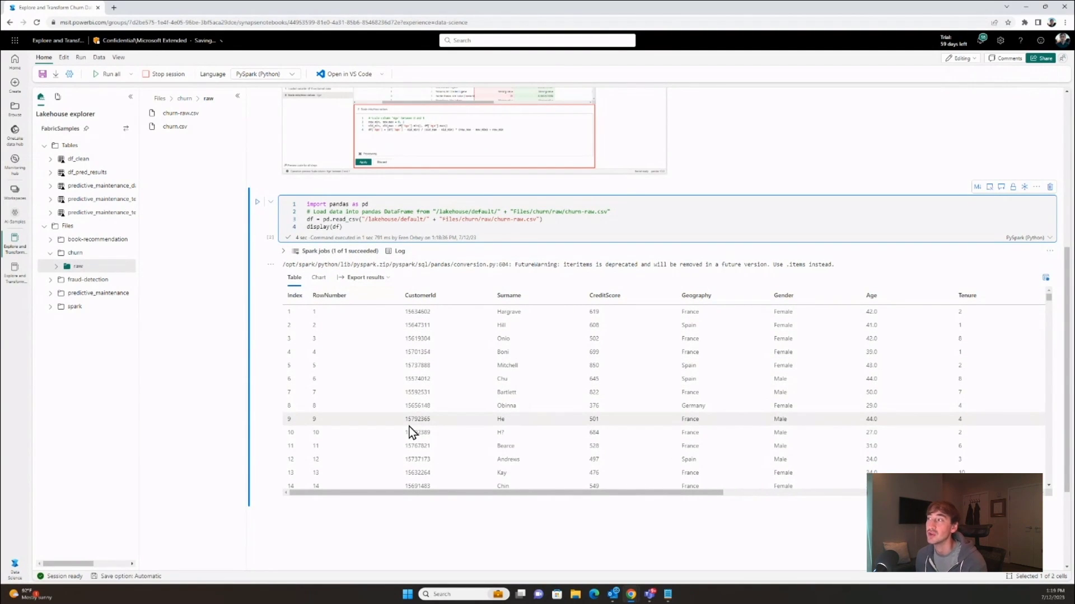
Collapse the raw folder's file list and the Lakehouse explorer to give the DataFrame table more room
click(238, 98)
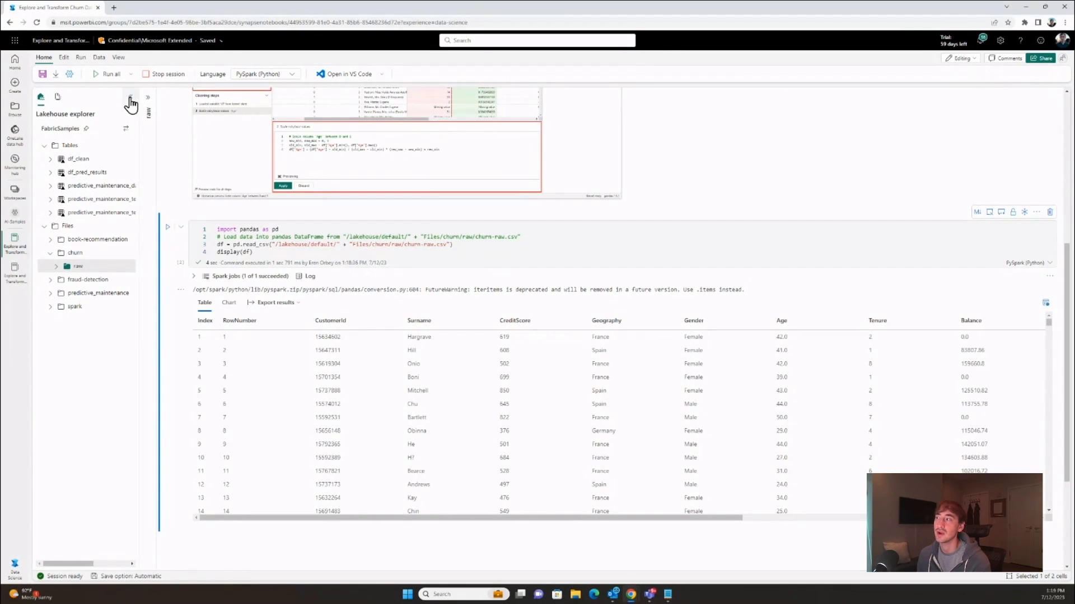
click(130, 99)
scroll(793, 280, down, 3)
scroll(794, 281, down, 4)
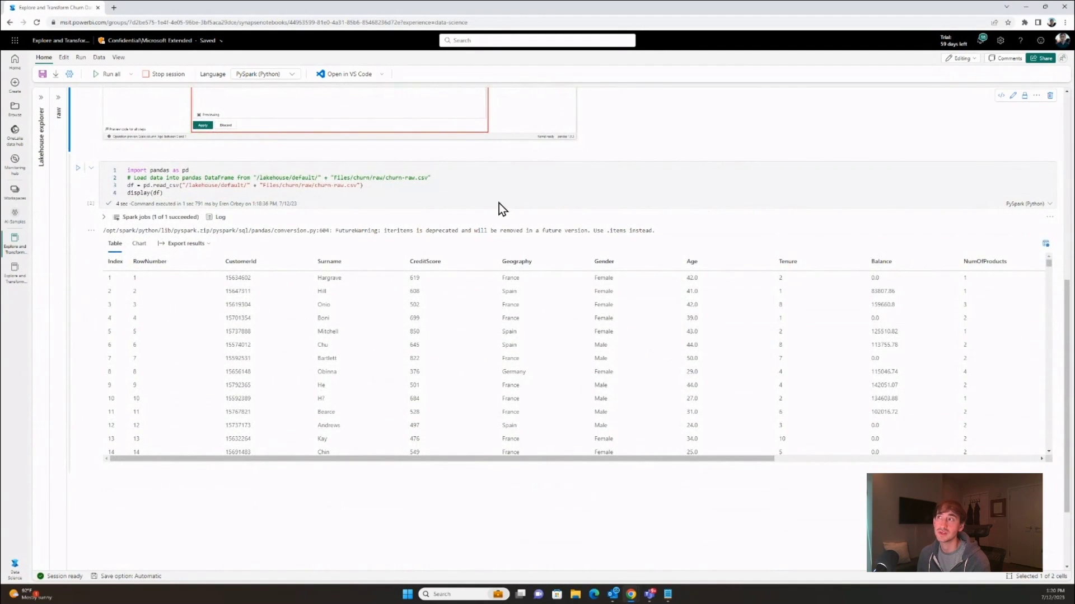
Launch Data Wrangler on the df DataFrame
click(100, 57)
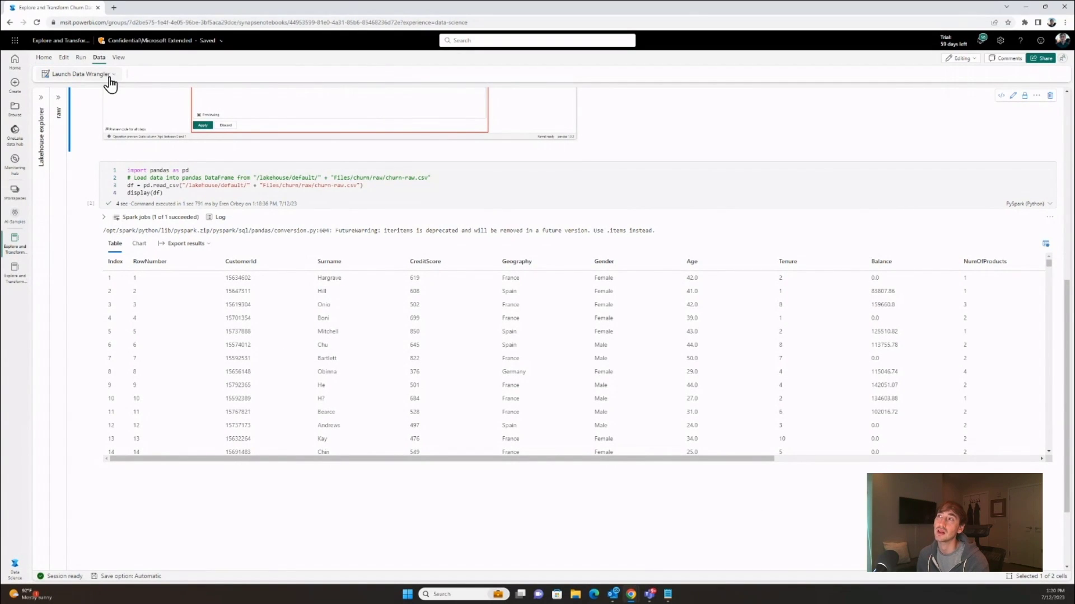
click(109, 79)
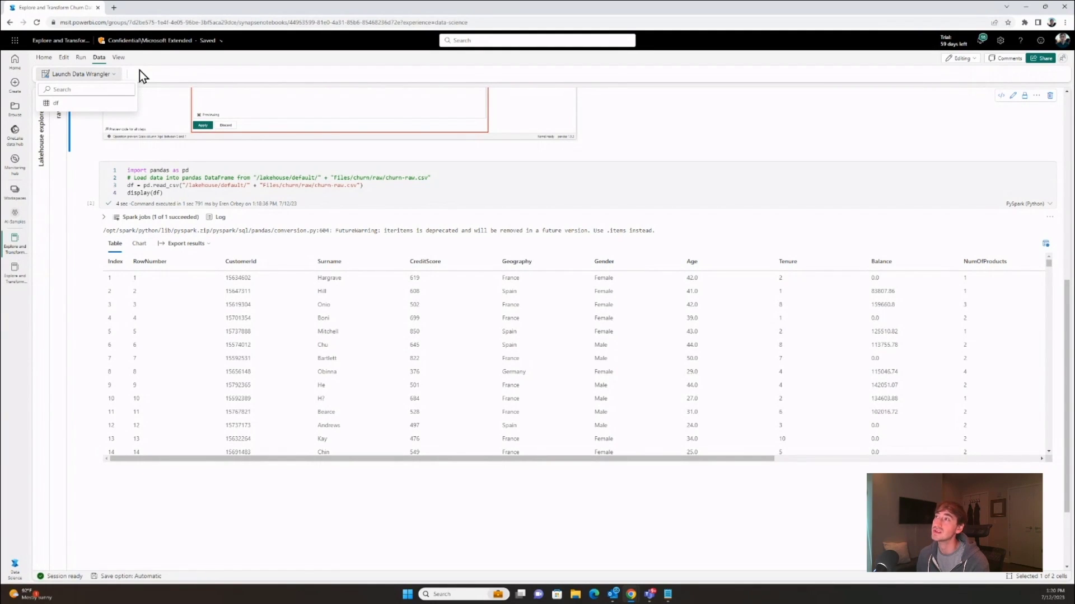
click(112, 104)
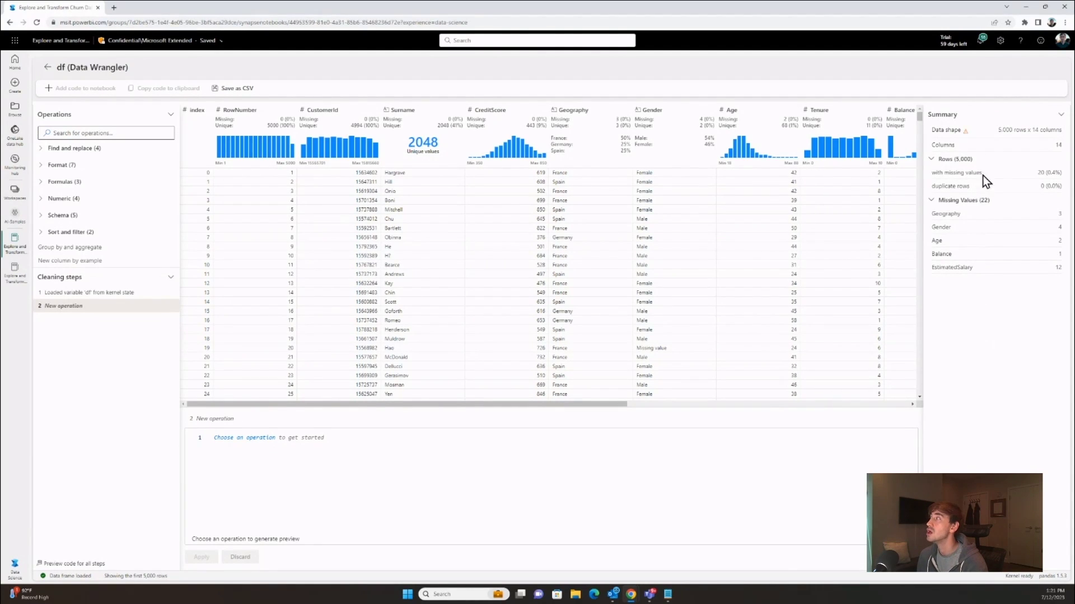
Examine the data summary, the CustomerId column's statistics, and the available find-and-replace and format operations
mouse_move(996, 135)
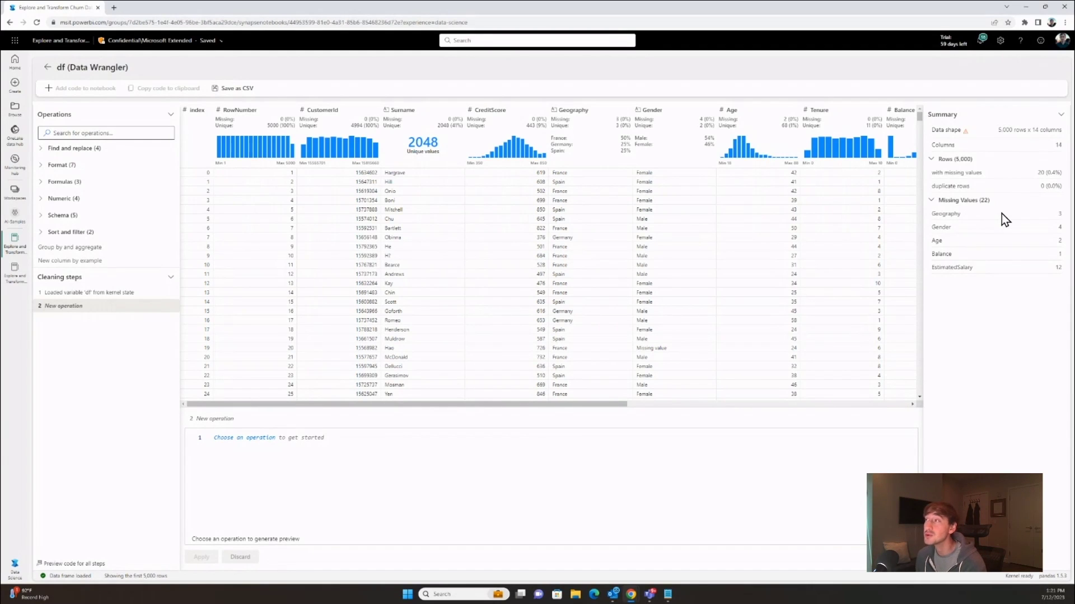
click(351, 109)
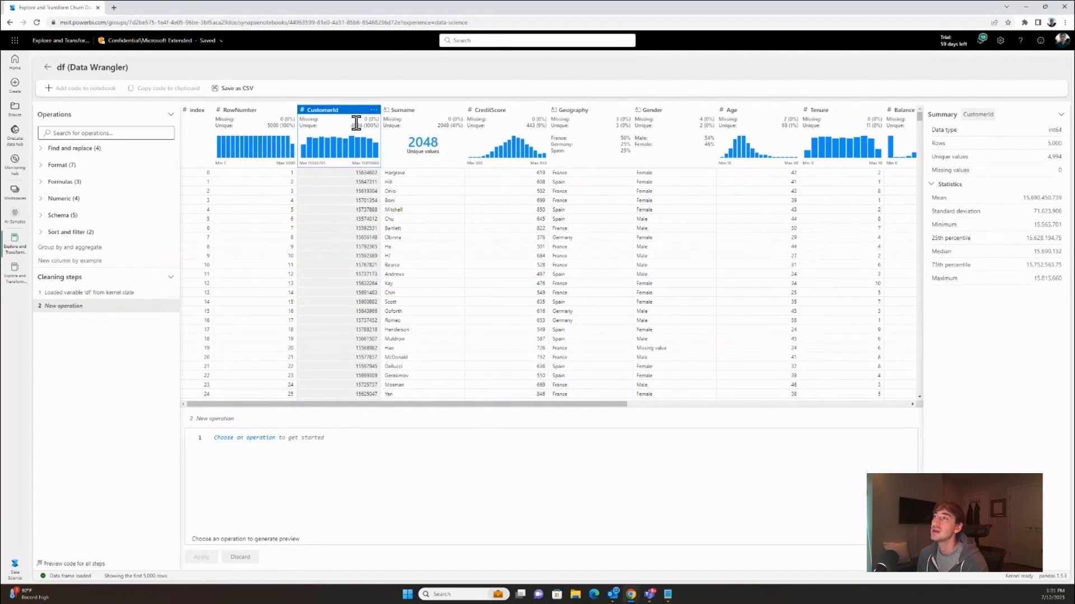
click(94, 154)
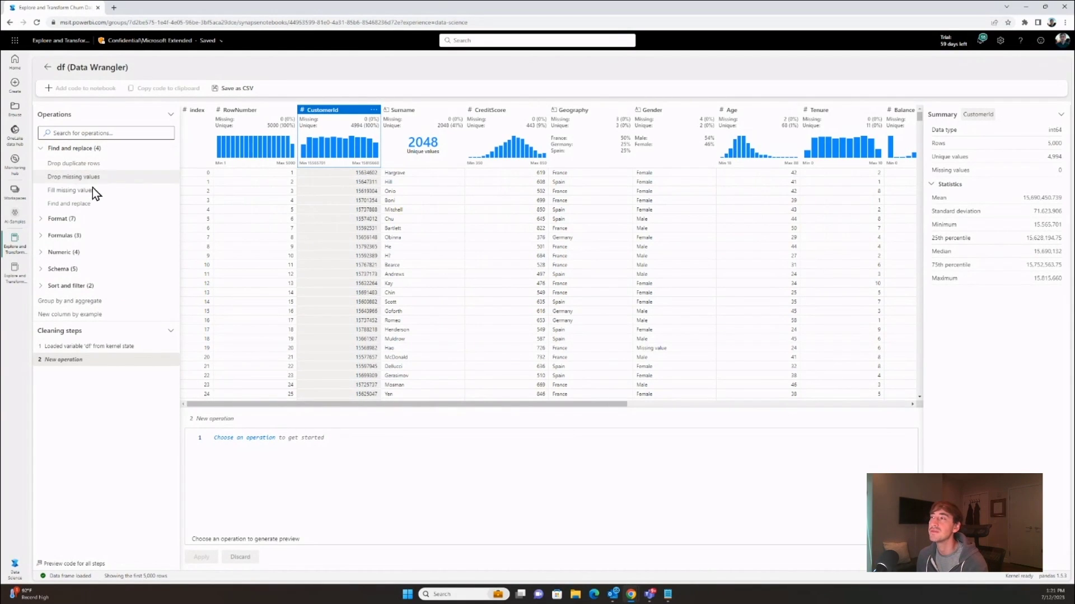
click(86, 219)
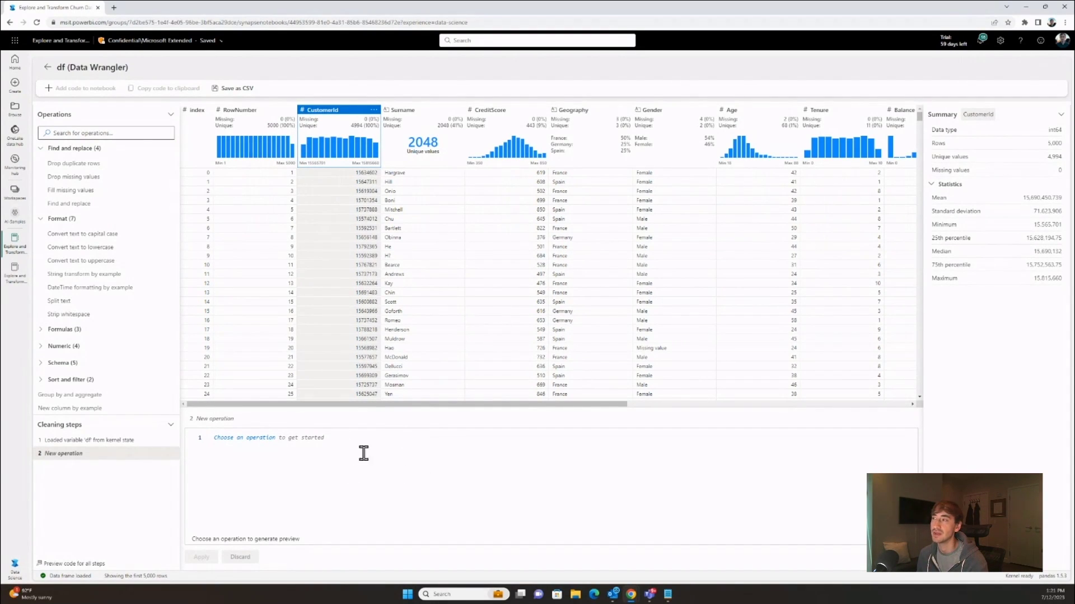
click(141, 149)
click(135, 166)
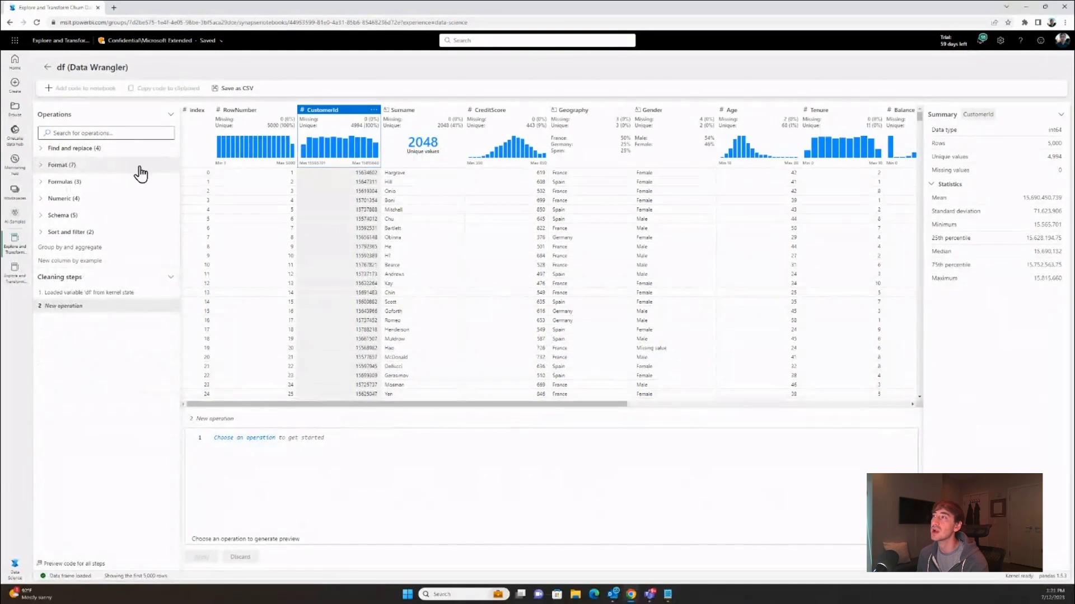
Drop the RowNumber column from the DataFrame and apply the operation
click(263, 115)
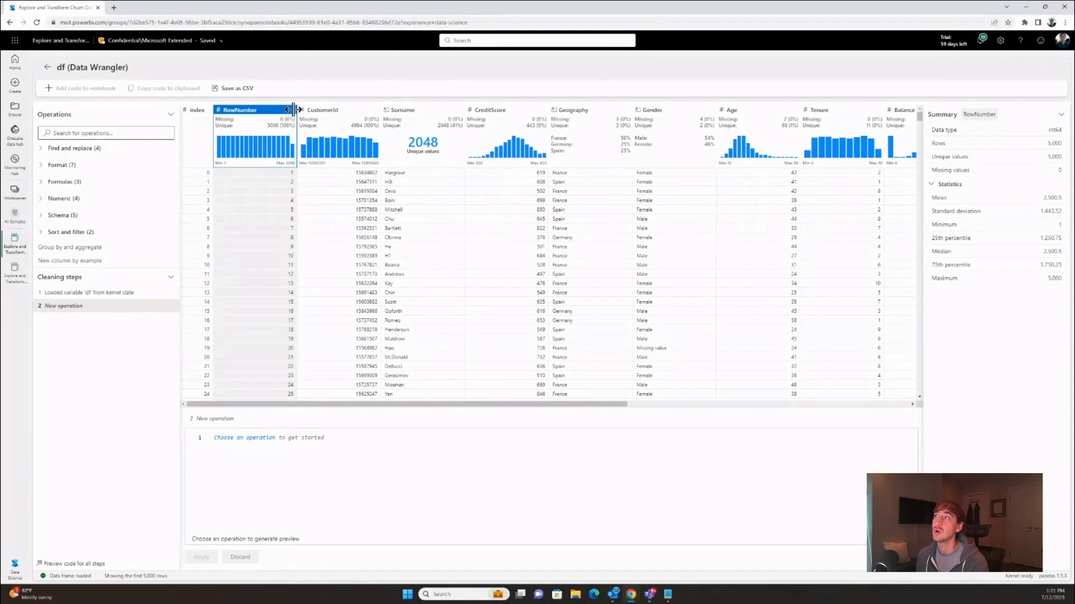
click(289, 110)
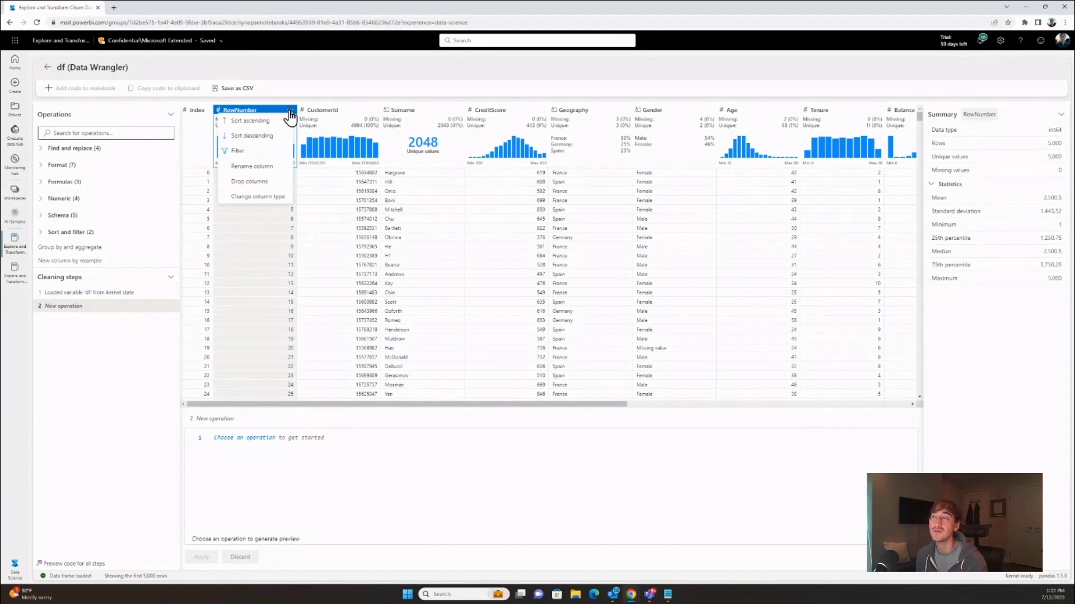
click(249, 182)
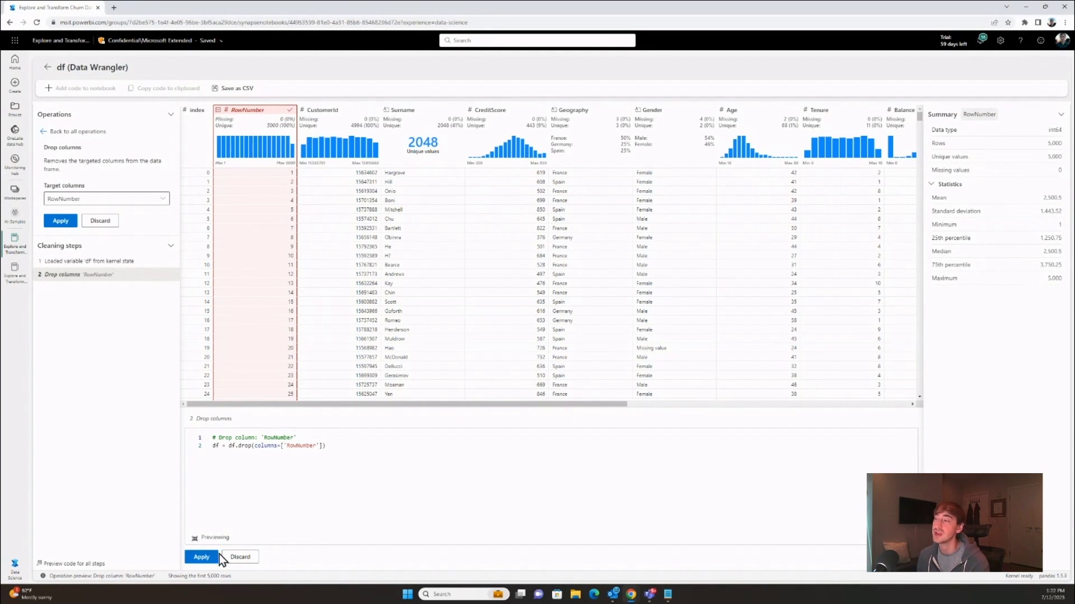
click(201, 557)
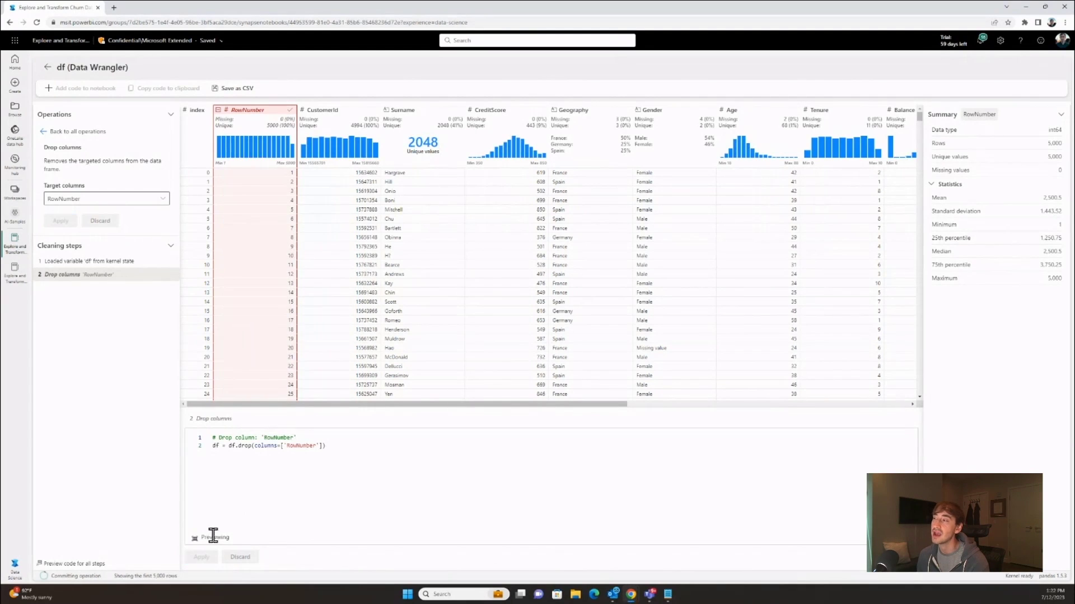
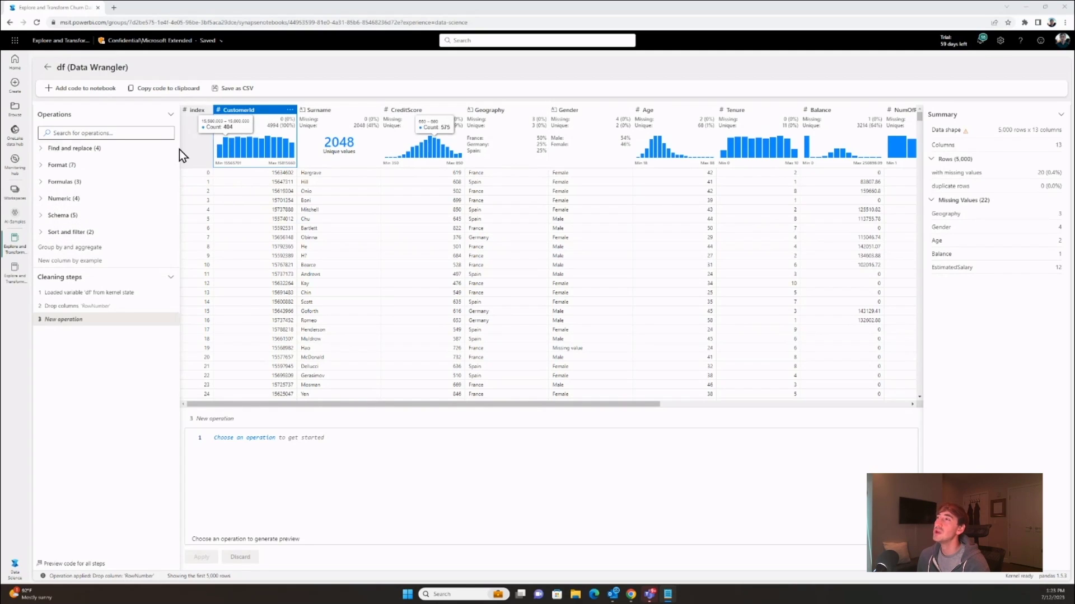
Drop rows with missing values, targeting all columns, and apply the operation
click(145, 153)
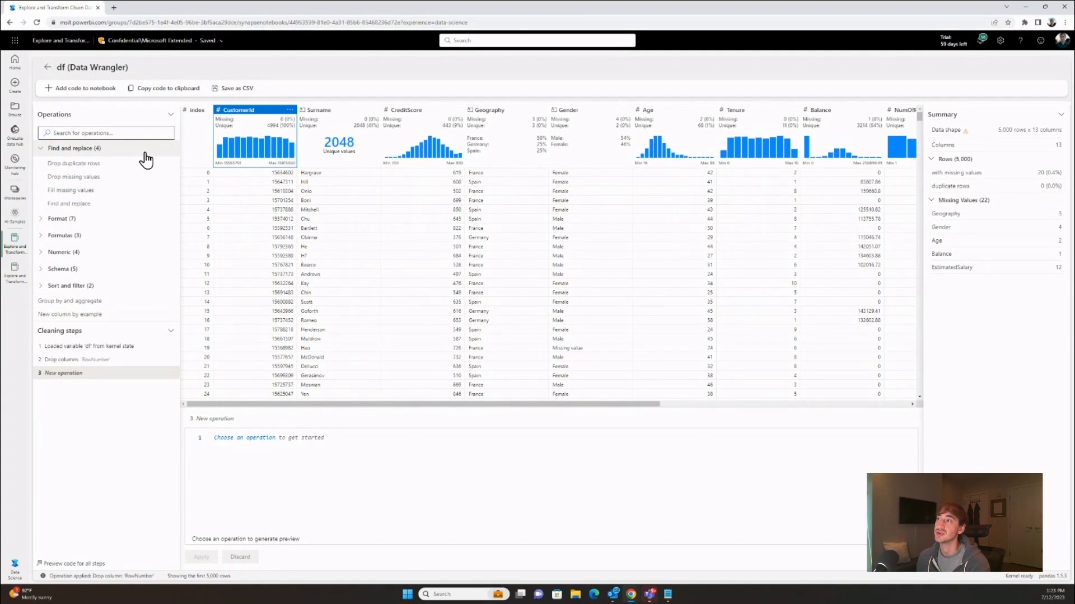
click(125, 179)
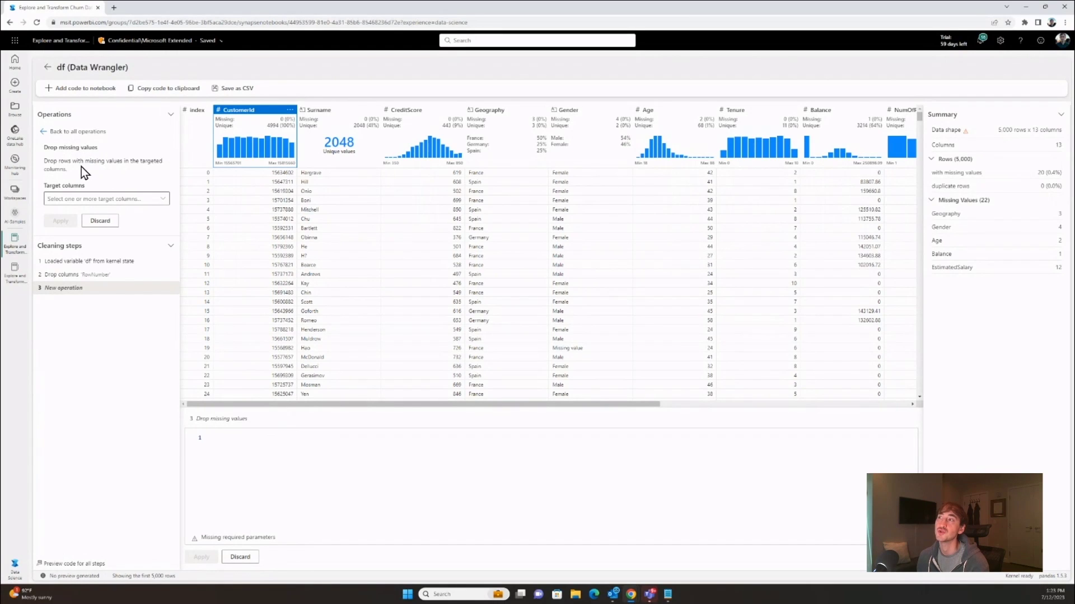
click(162, 198)
click(146, 216)
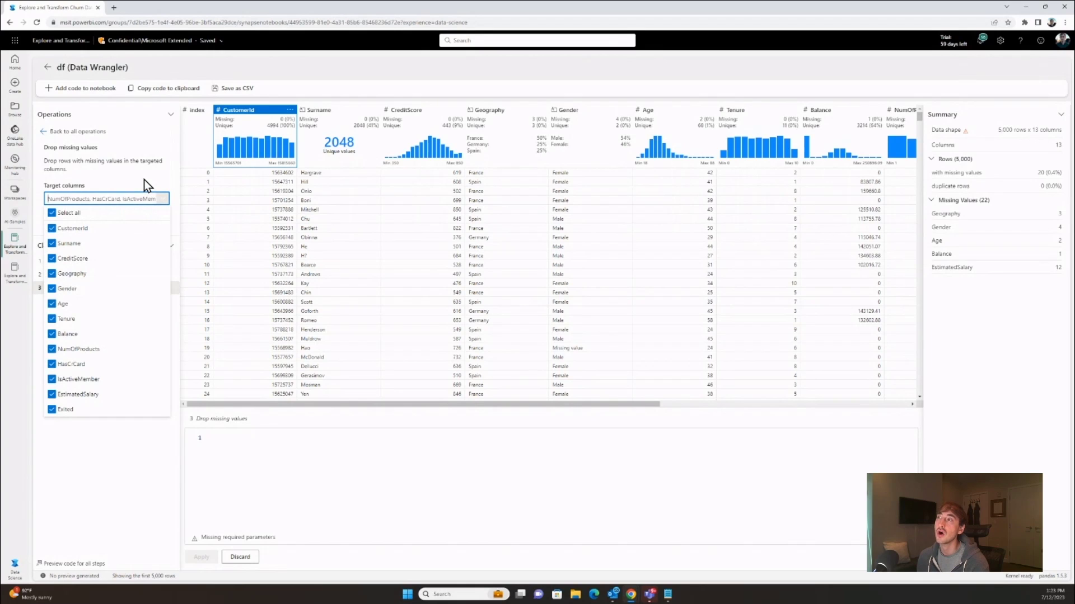
click(144, 179)
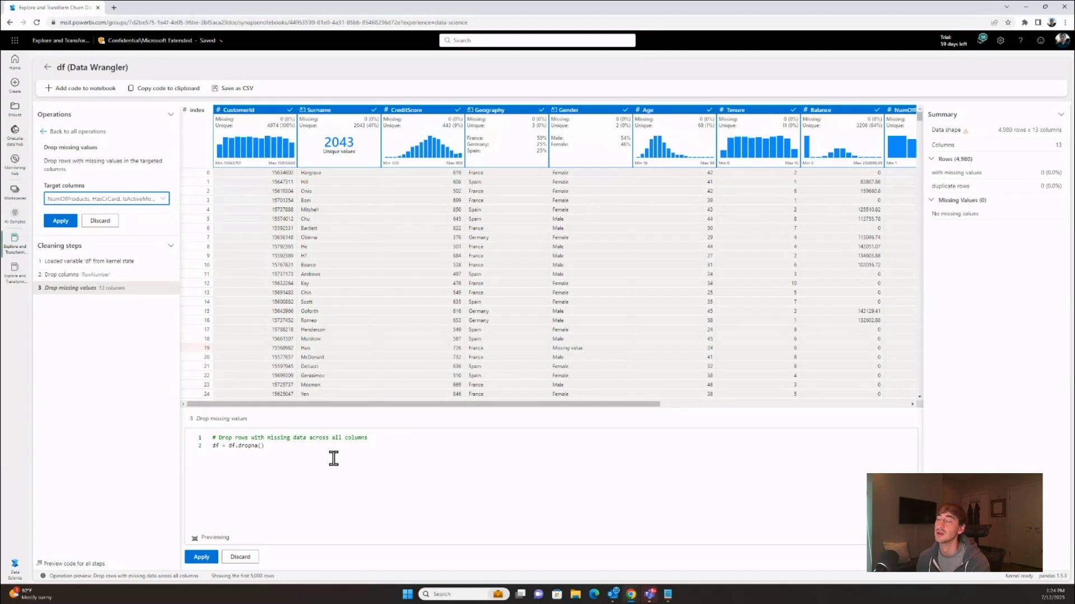
click(201, 557)
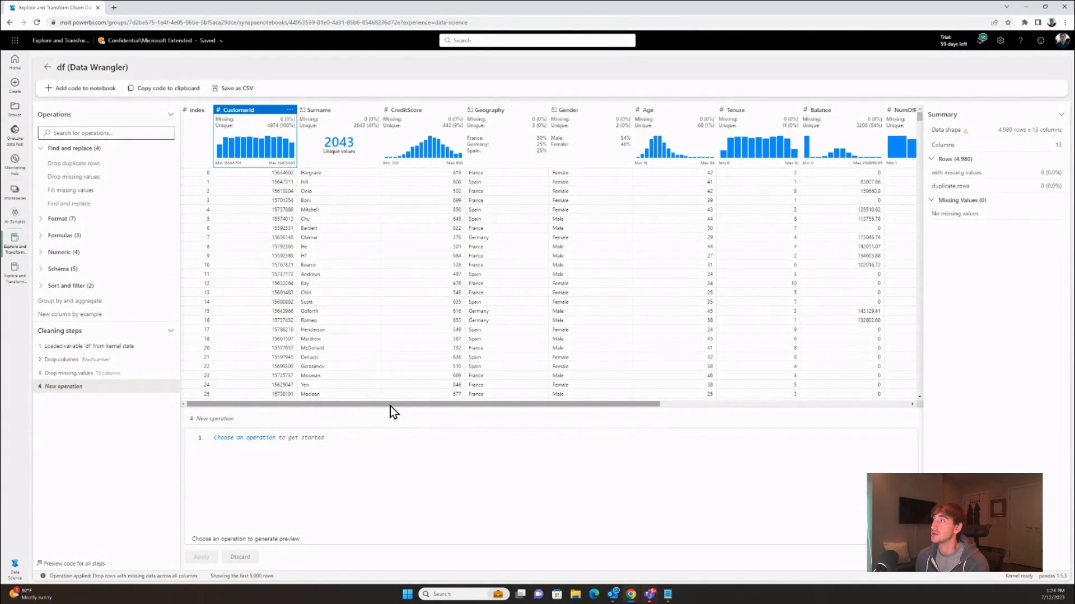
Scale the CreditScore and Age columns to a new minimum of 0 and maximum of 1, and apply the operation
drag(390, 407, 418, 406)
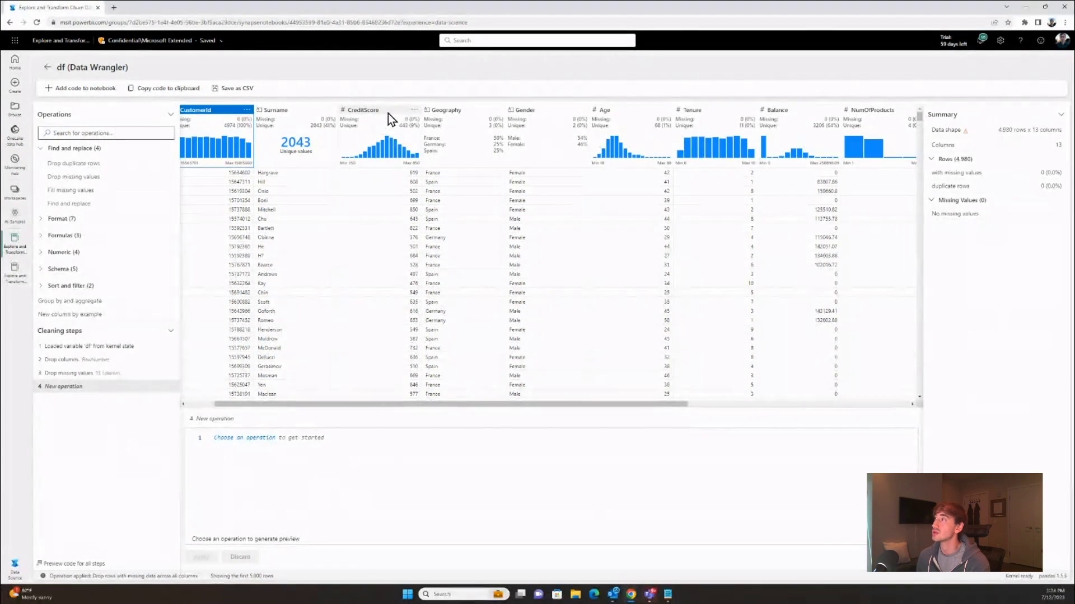
mouse_move(392, 158)
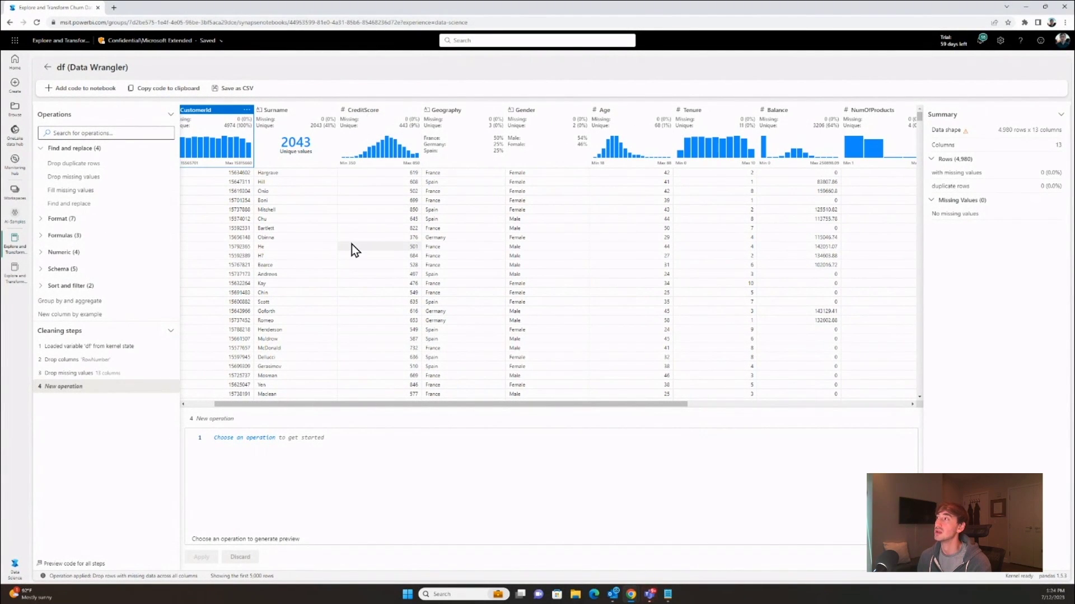
mouse_move(351, 143)
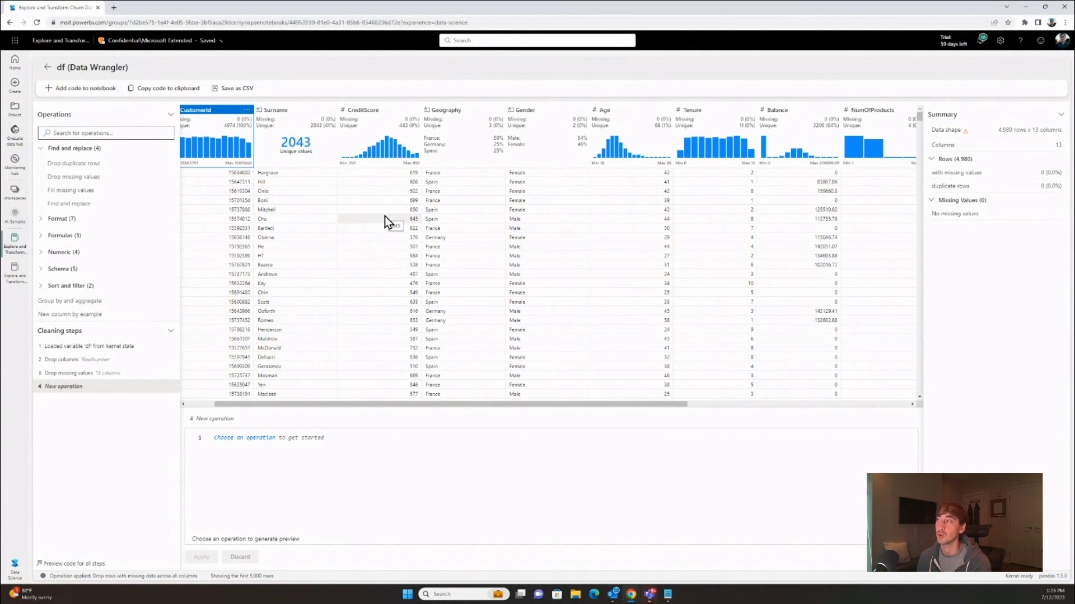
click(374, 108)
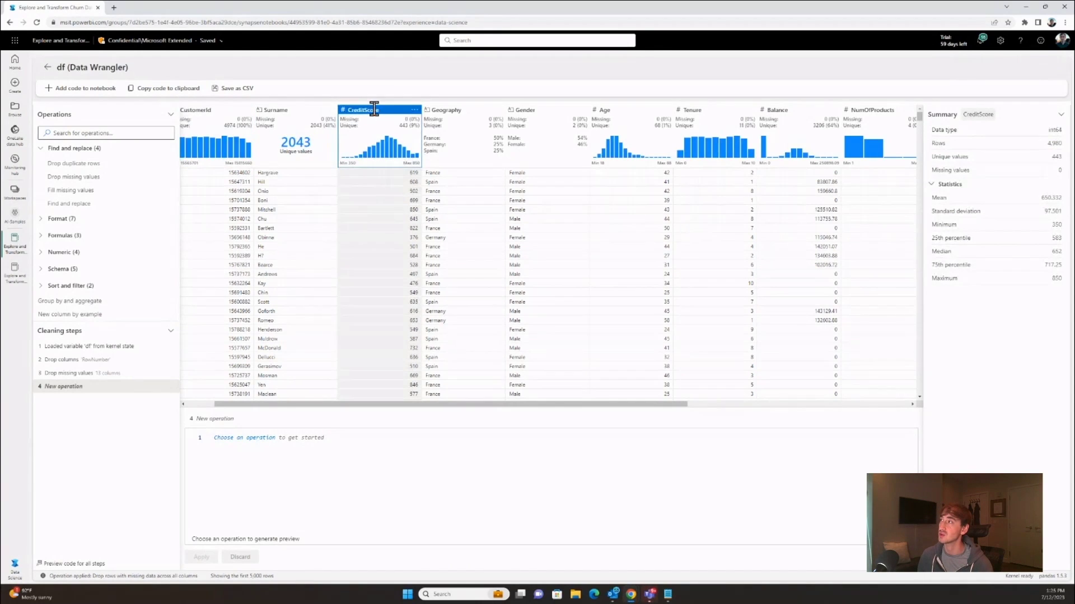
click(623, 112)
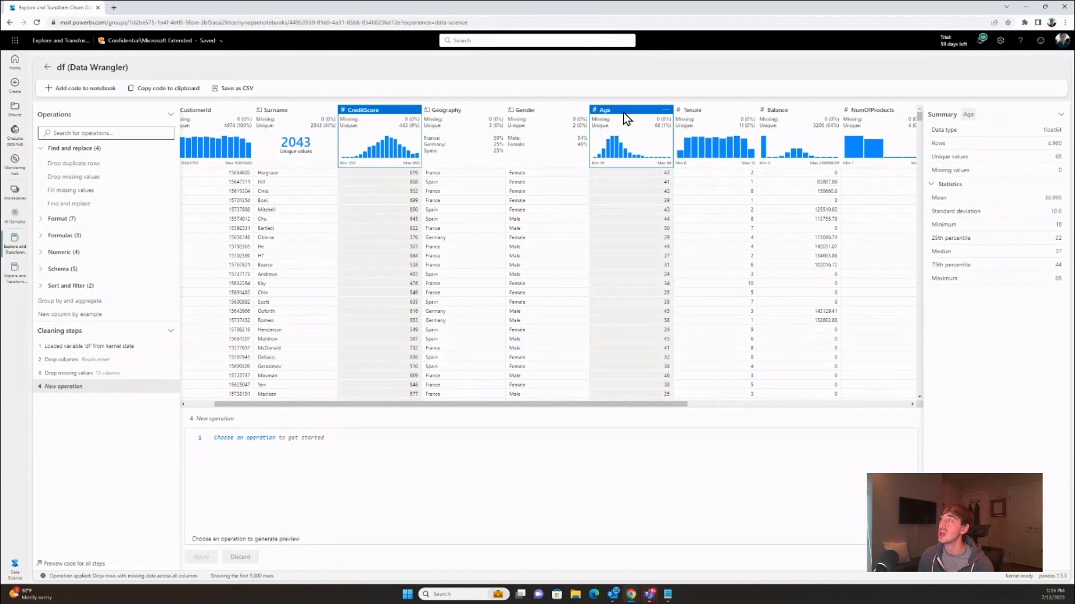
click(64, 253)
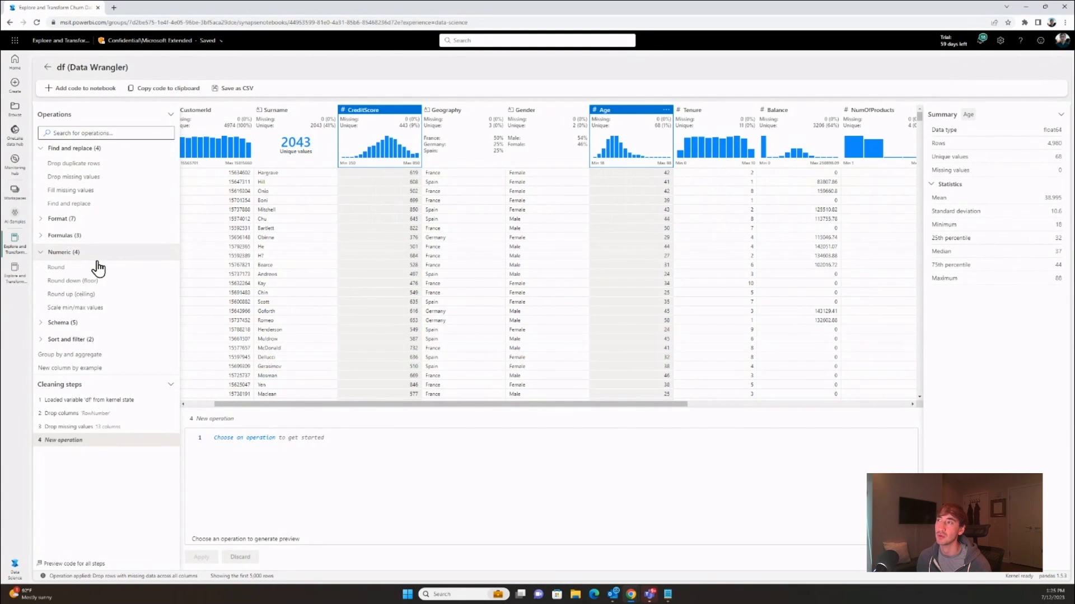
click(99, 307)
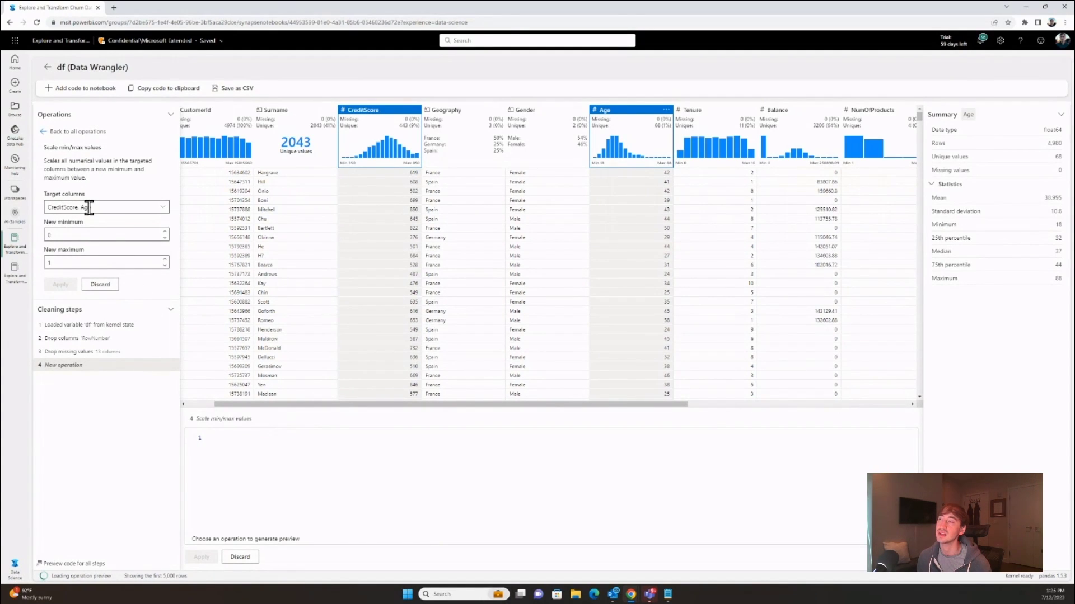
double_click(146, 263)
click(152, 284)
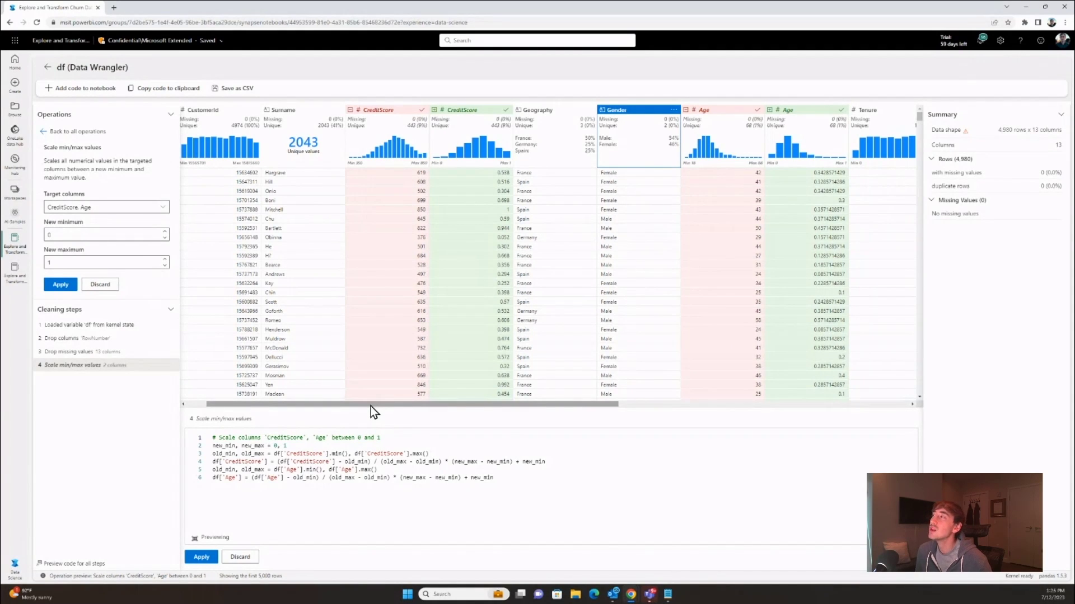
drag(371, 406, 403, 410)
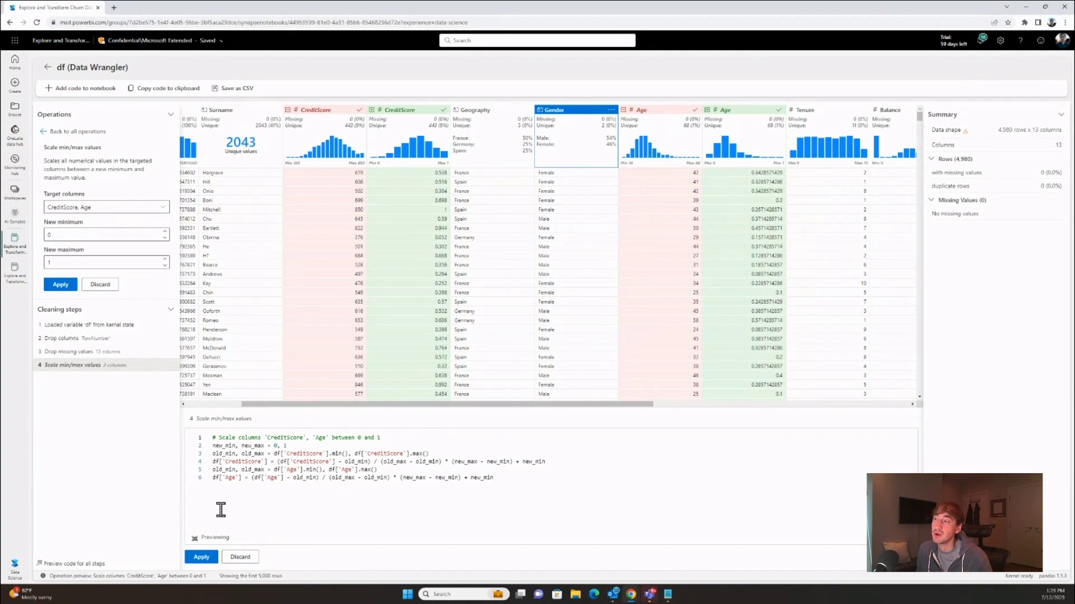
click(209, 557)
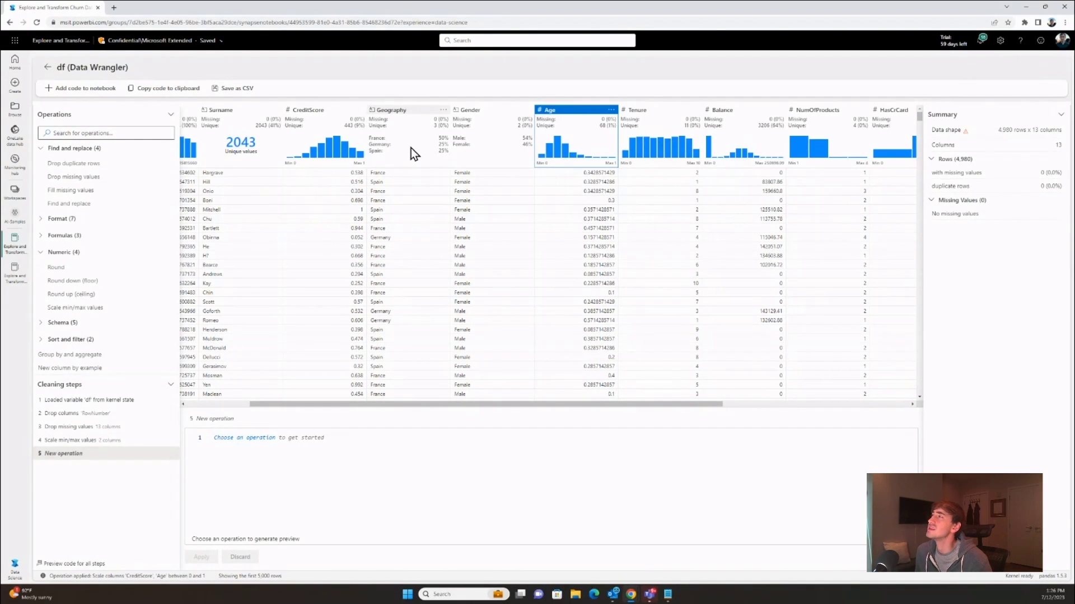
One-hot encode the Geography and Gender columns, review the previewed category columns, and apply the operation
click(419, 111)
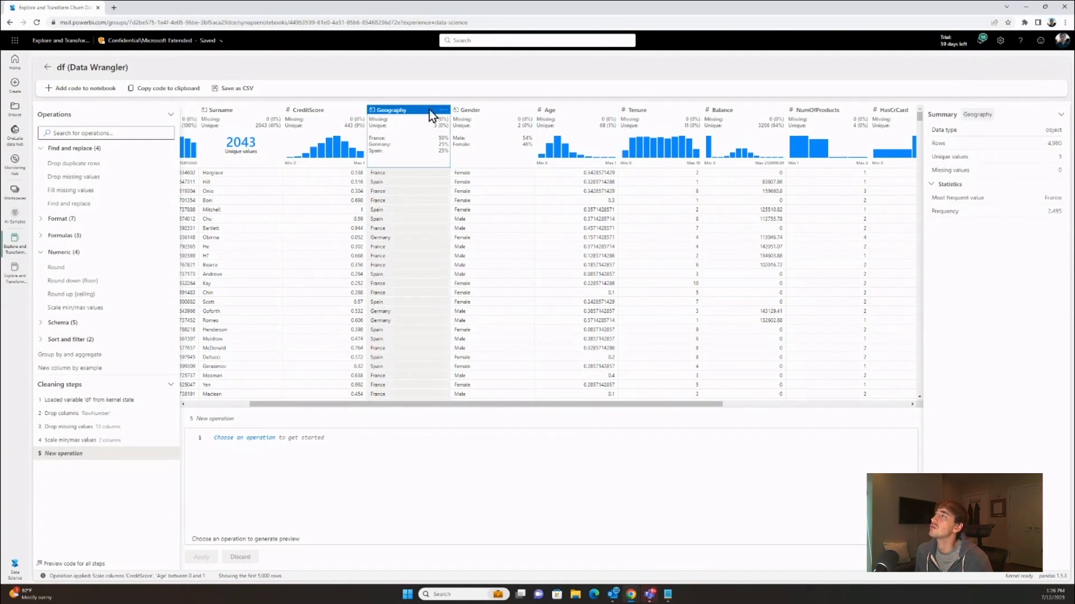
ctrl+click(481, 113)
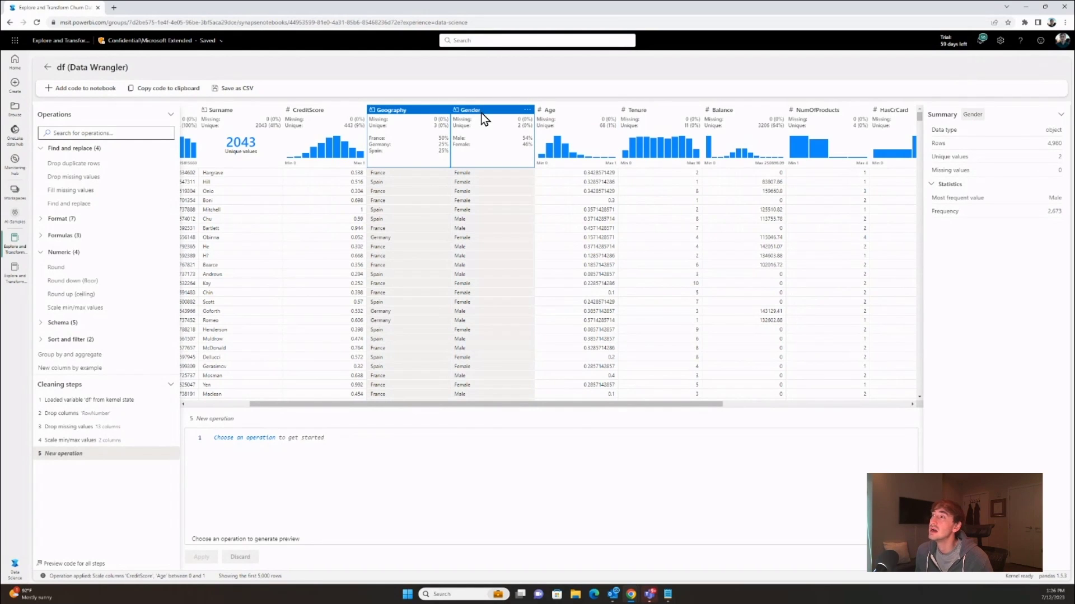
click(136, 229)
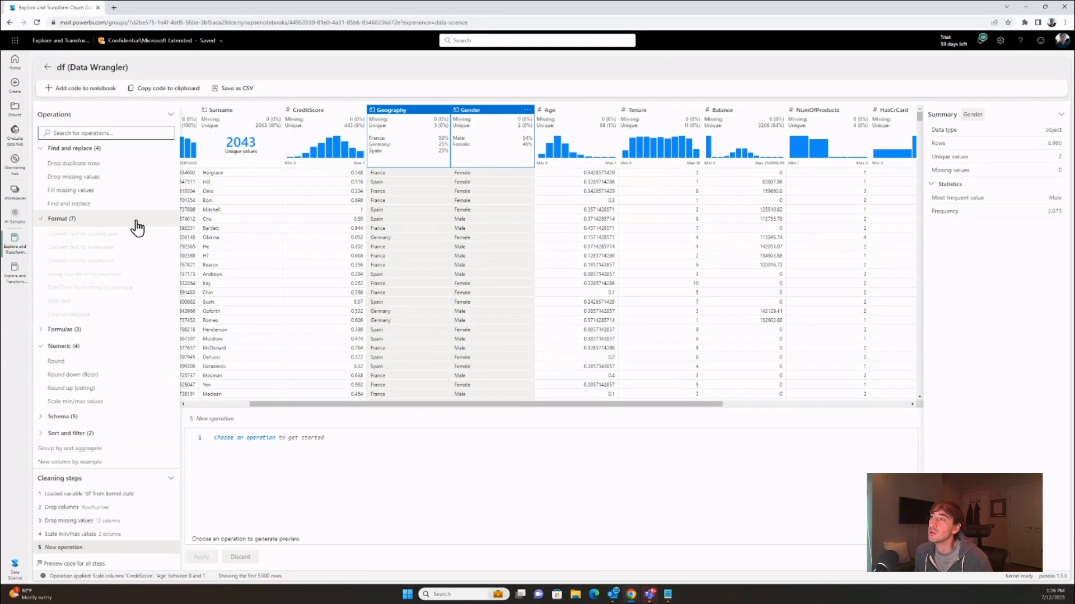
click(134, 221)
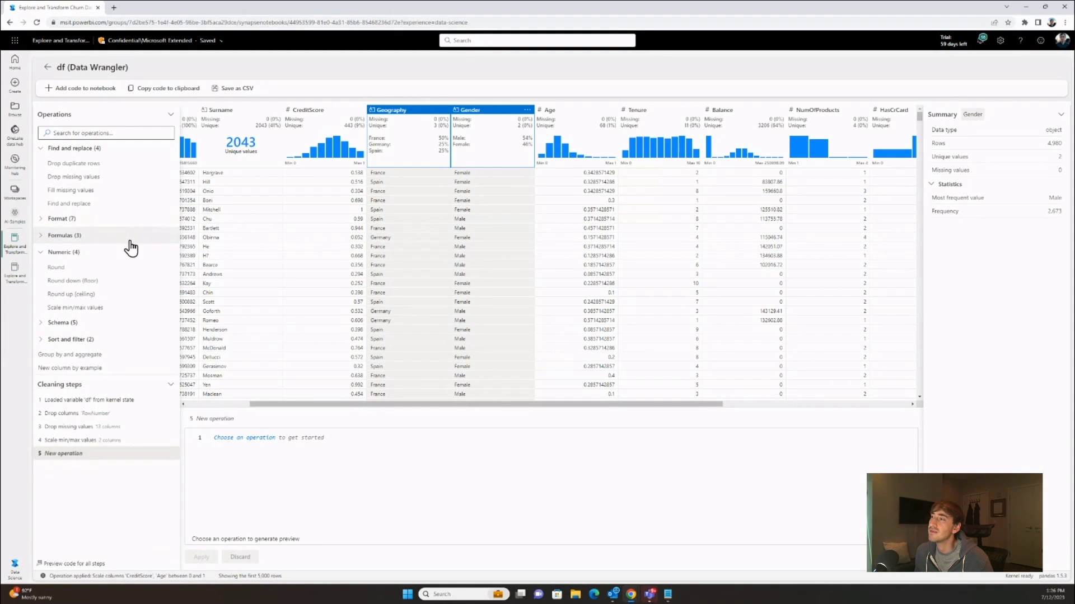
click(99, 342)
click(87, 326)
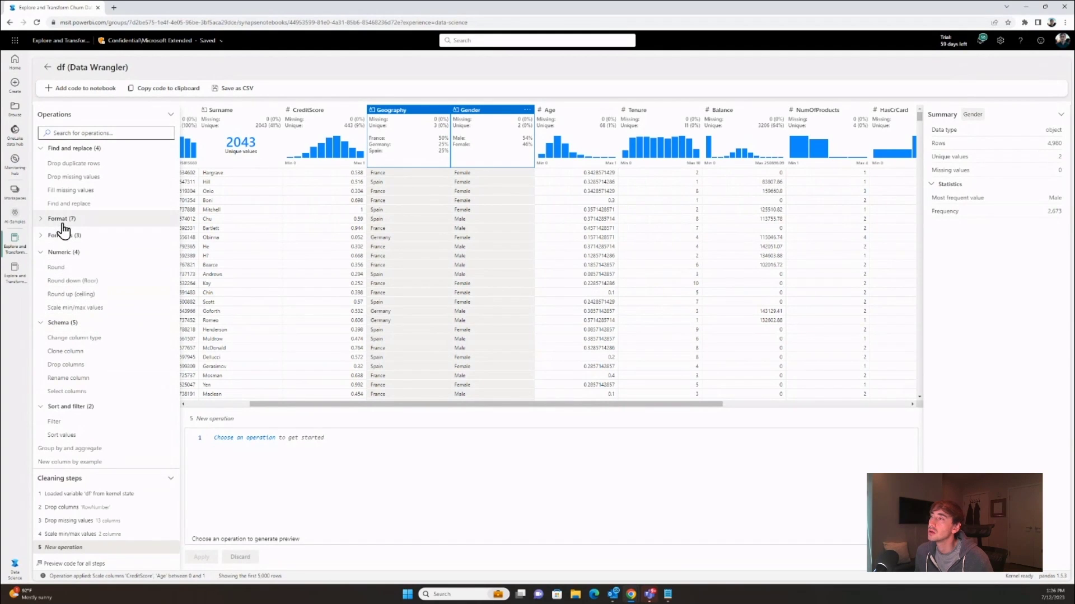
click(60, 219)
click(75, 331)
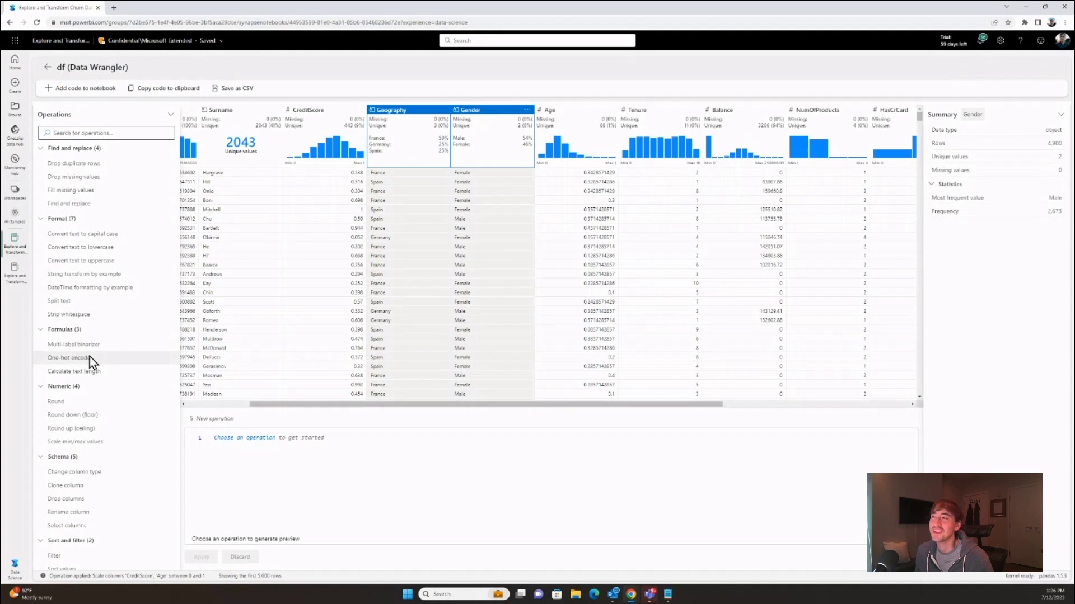
click(90, 358)
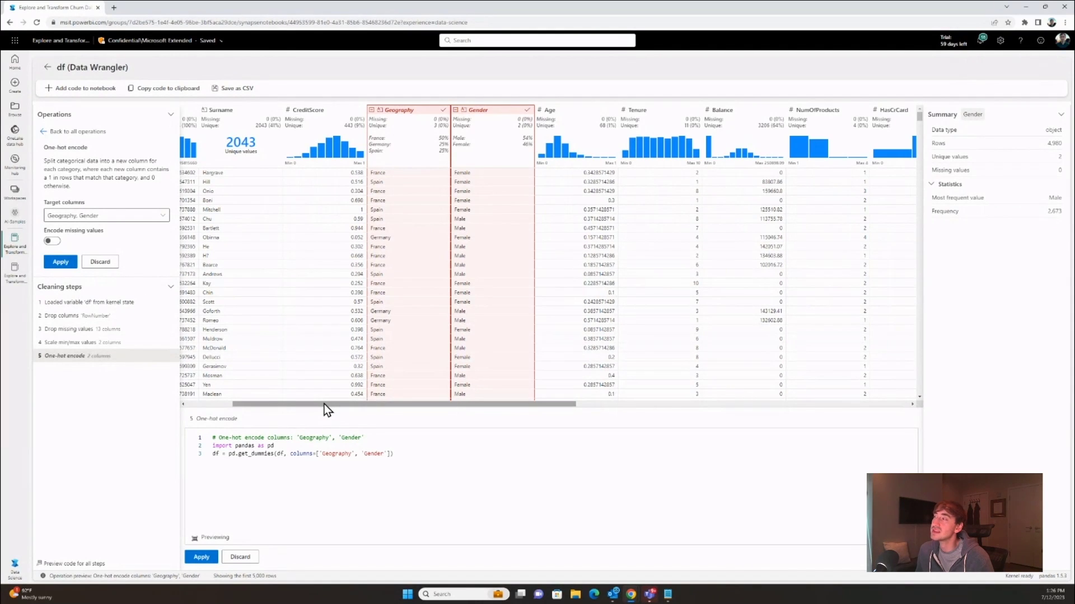
drag(324, 404, 725, 424)
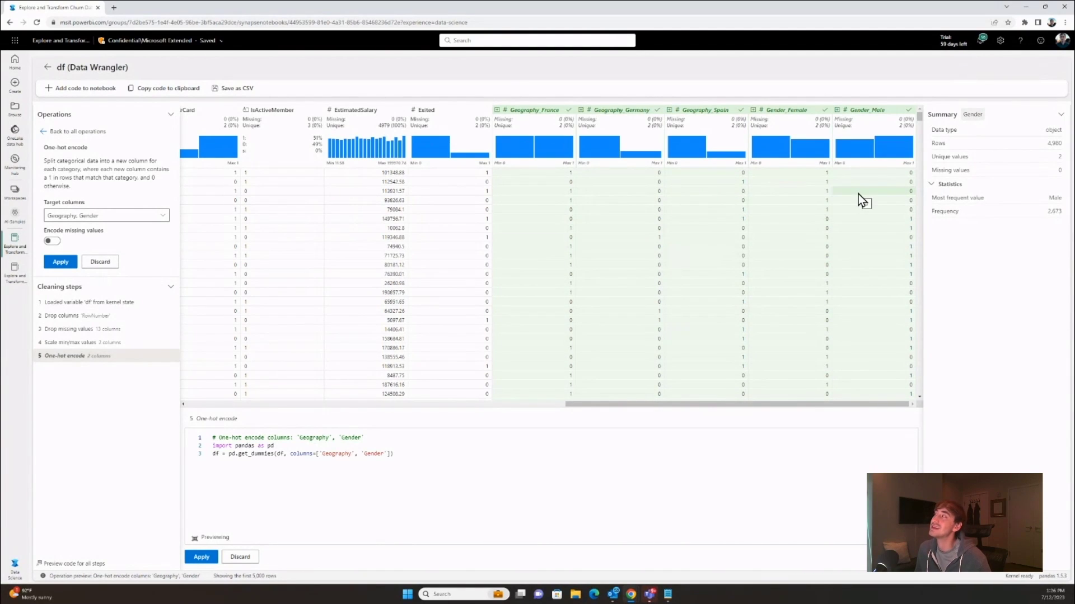
click(200, 557)
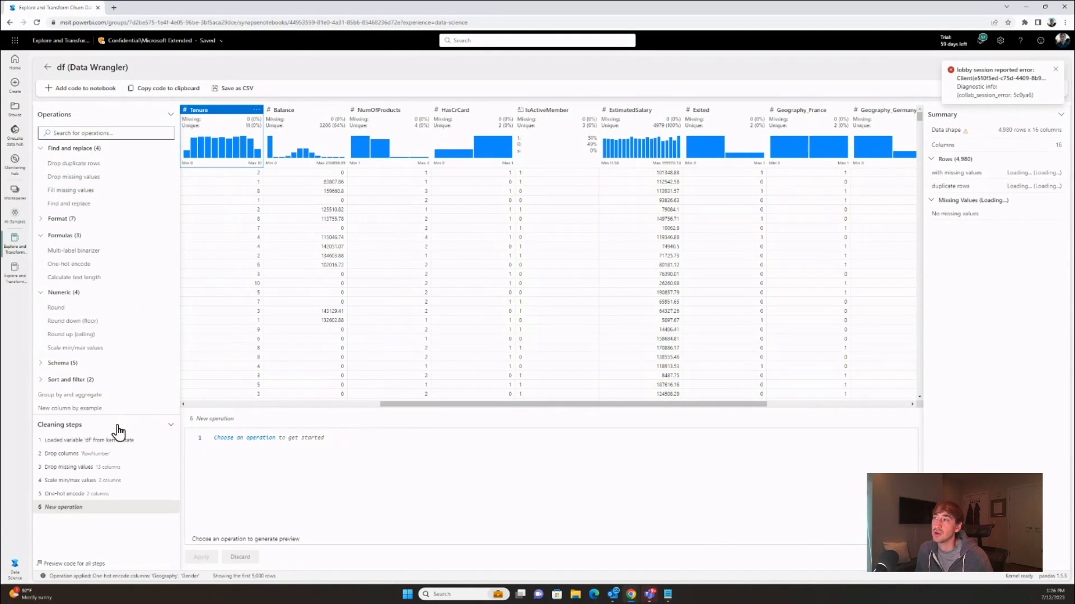
Collapse all the expanded operation categories, from find and replace through numeric
click(89, 224)
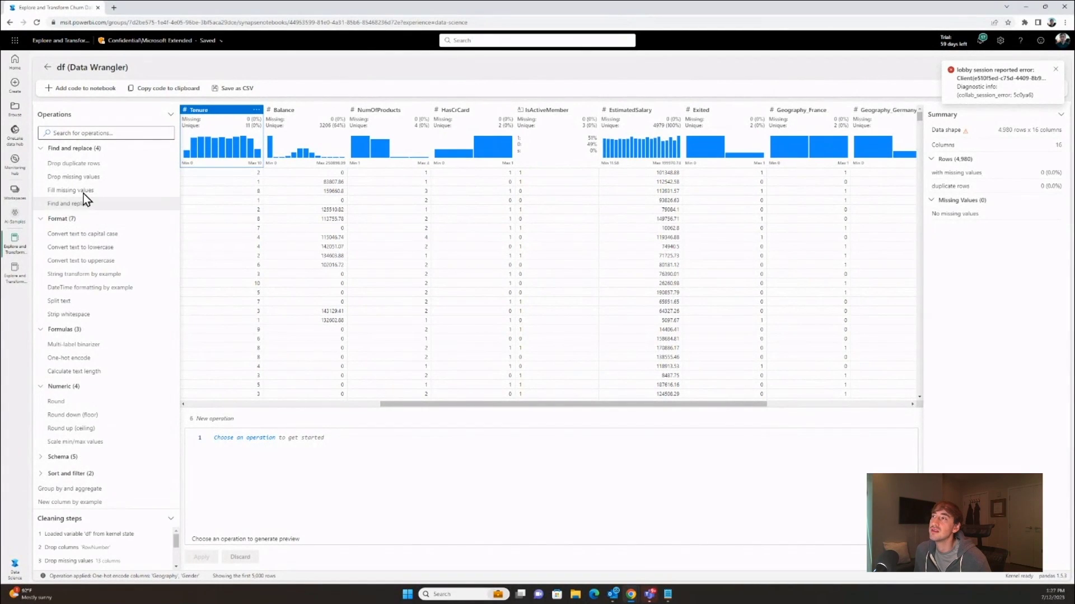
click(72, 149)
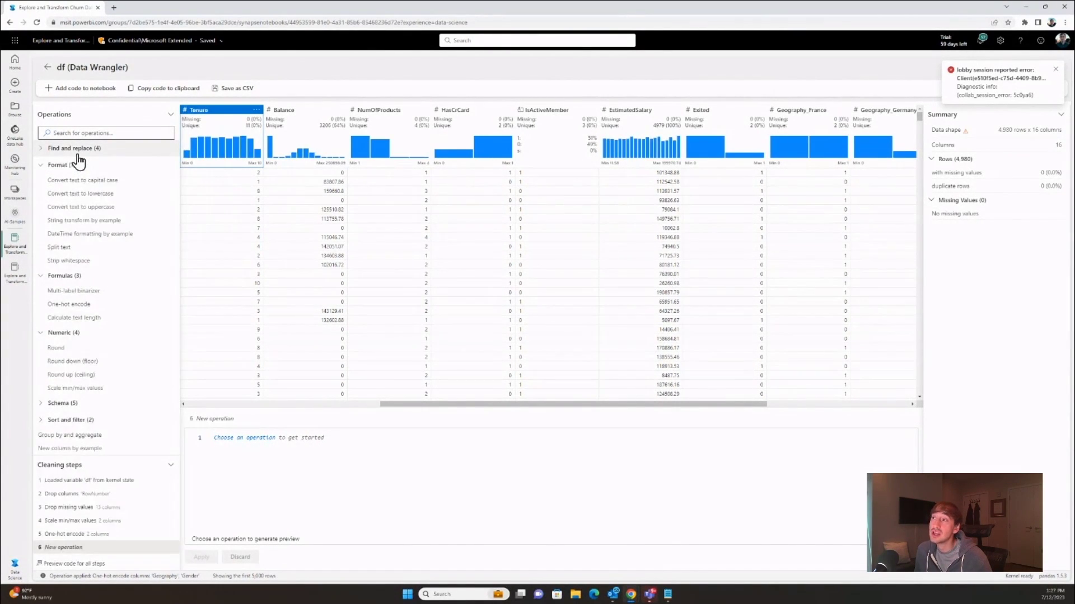
click(73, 165)
click(75, 182)
click(72, 199)
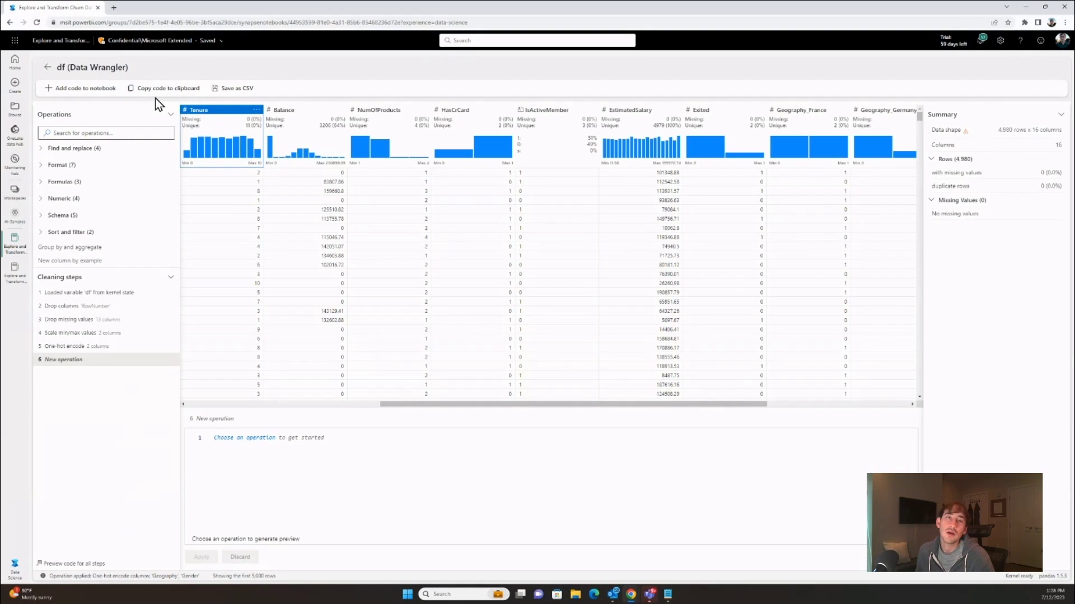
Add the generated cleaning code to the notebook and run the new clean_data cell
click(104, 93)
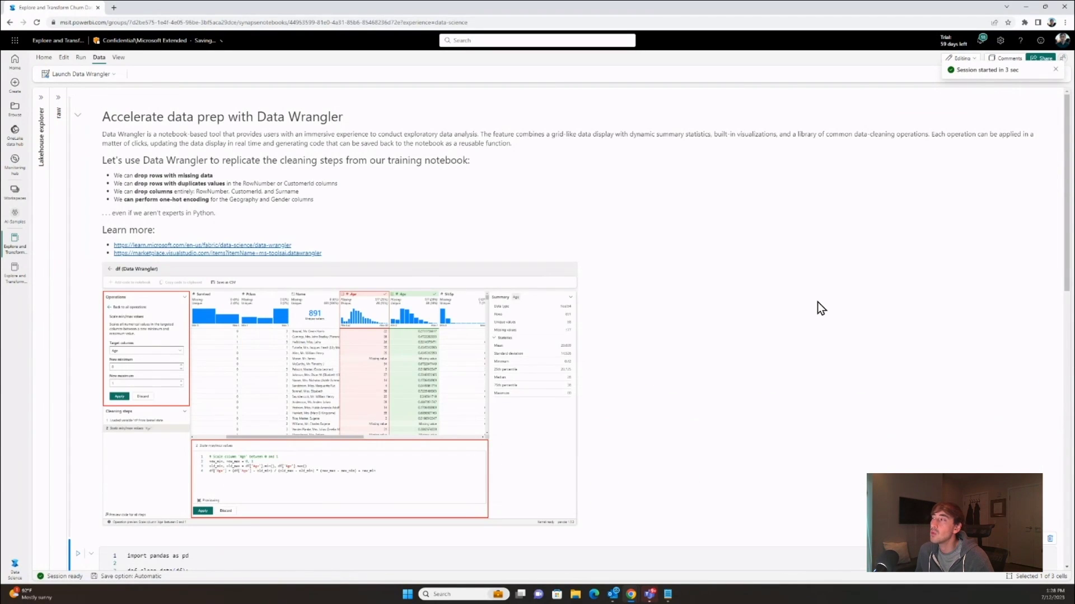
scroll(817, 301, down, 5)
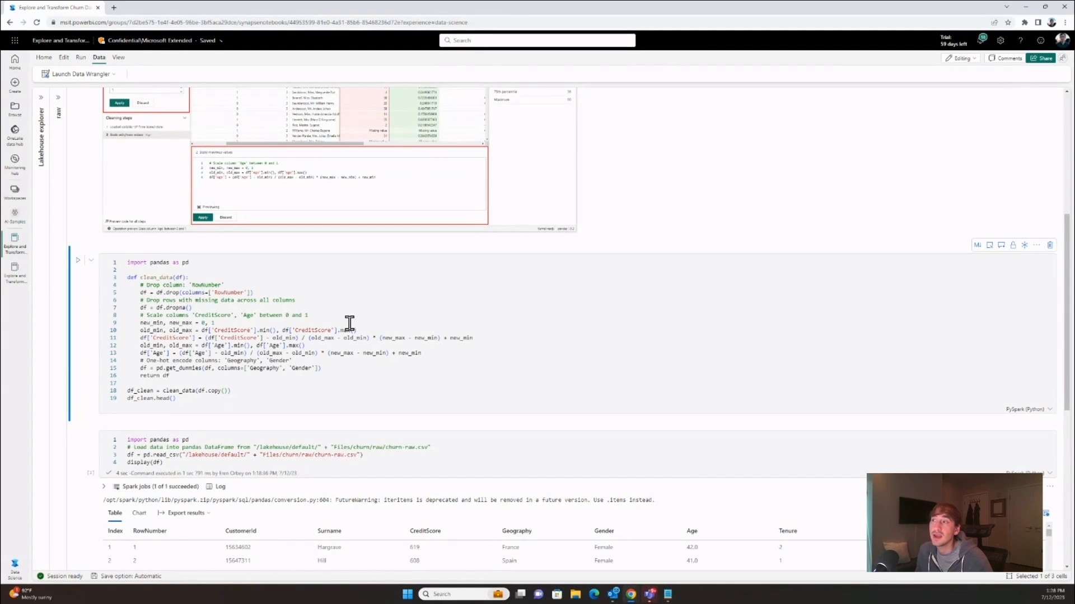
click(78, 261)
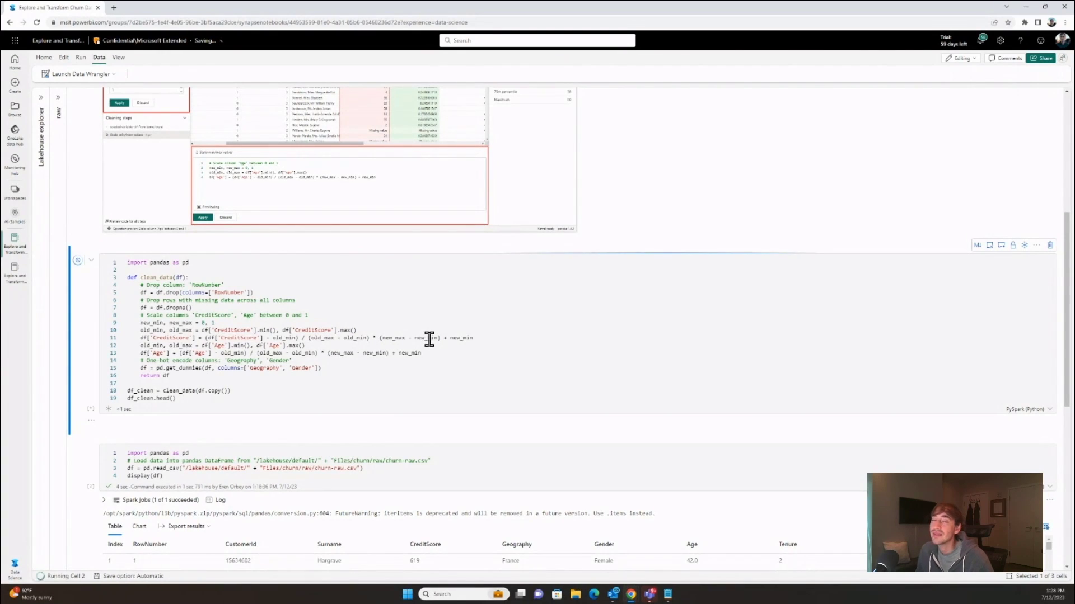